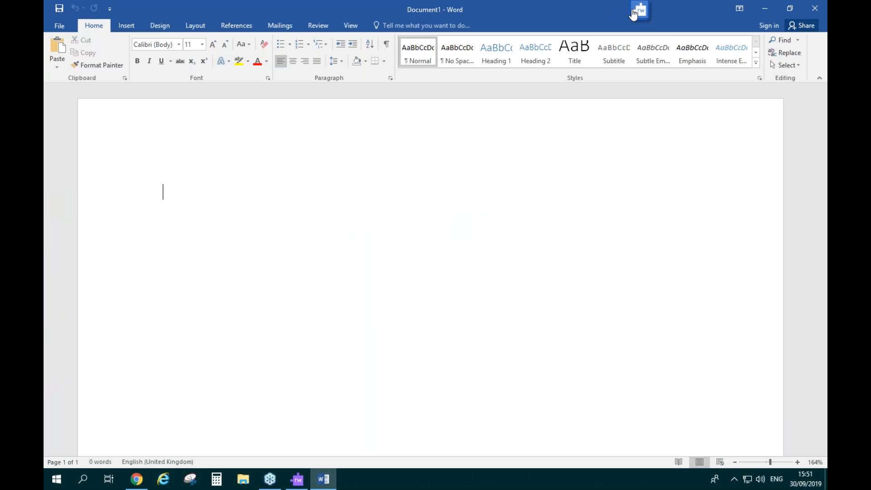
# Step: Expand the Read&Write toolbar, record a voice note of about 13 seconds, and insert it as a comment in the blank document
pyautogui.click(634, 14)
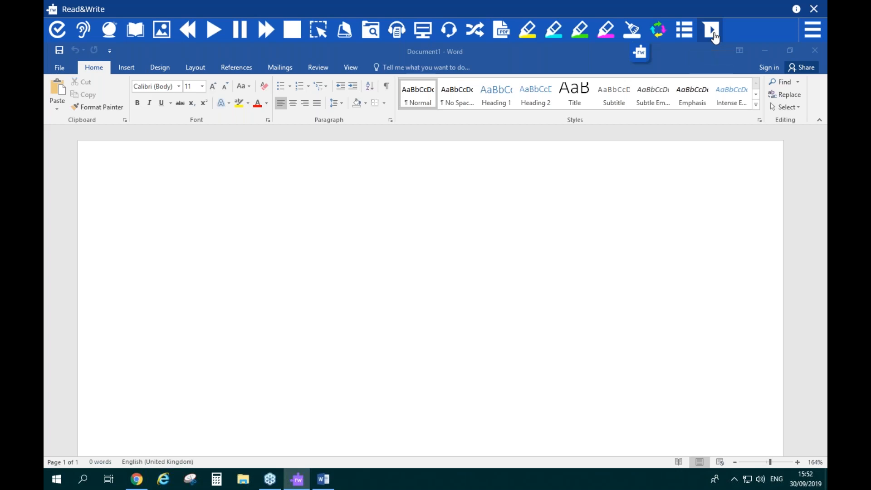
pyautogui.click(474, 280)
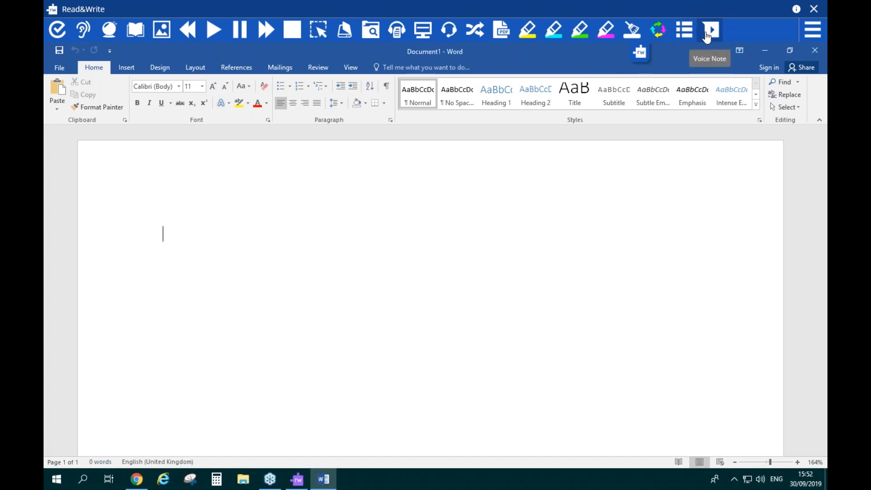
pyautogui.click(707, 37)
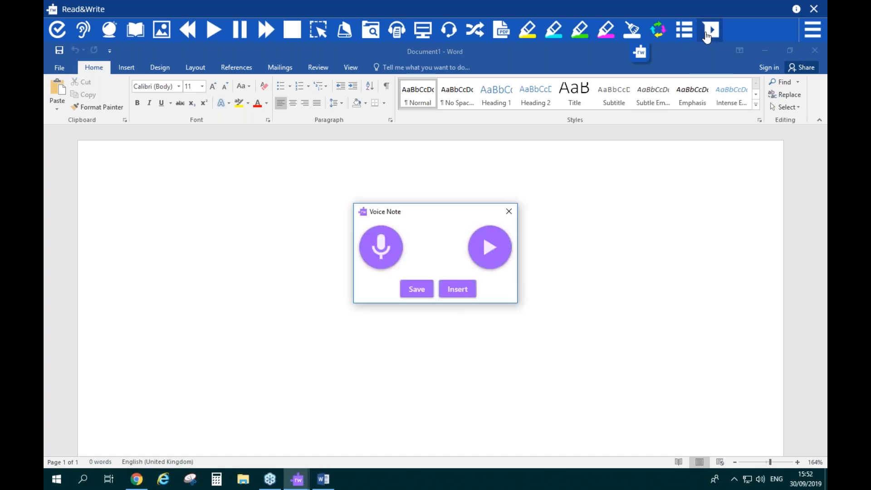
pyautogui.click(386, 255)
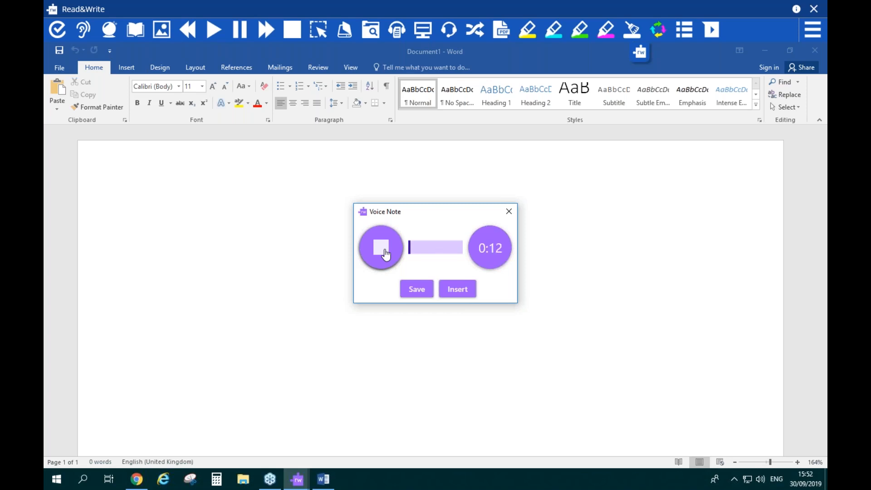
pyautogui.click(385, 253)
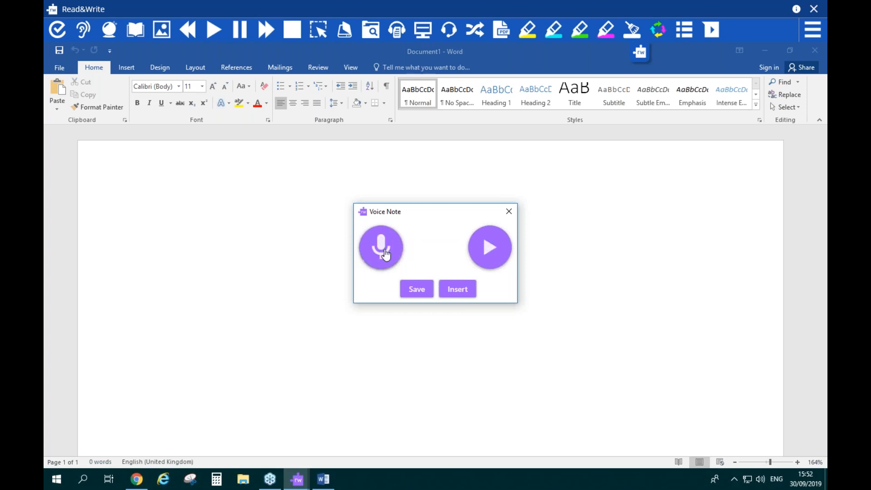
pyautogui.click(466, 295)
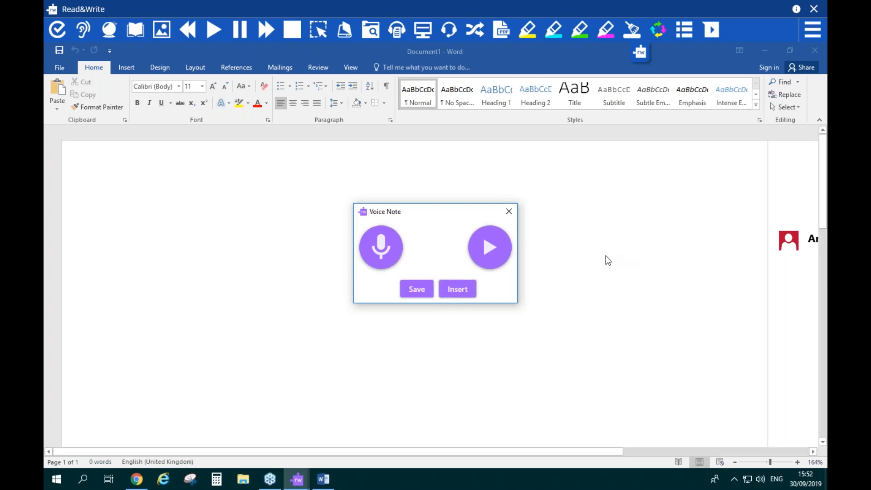
pyautogui.click(810, 159)
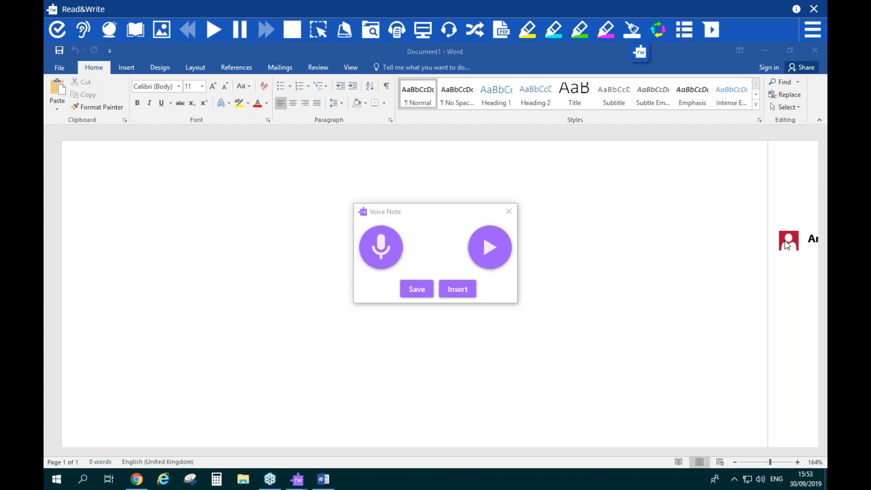
pyautogui.click(771, 463)
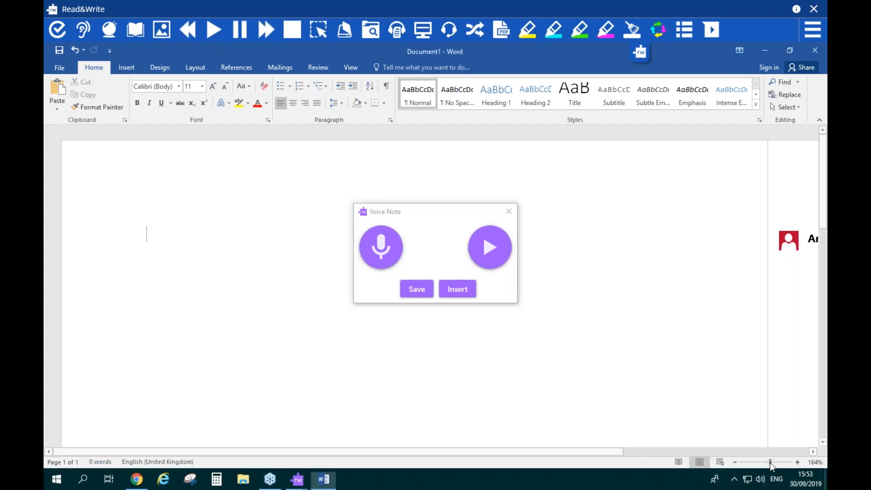
pyautogui.click(509, 212)
# Step: Zoom the document to 100% and play part of the voice note embedded in the margin comment
pyautogui.moveTo(771, 464); pyautogui.dragTo(765, 464)
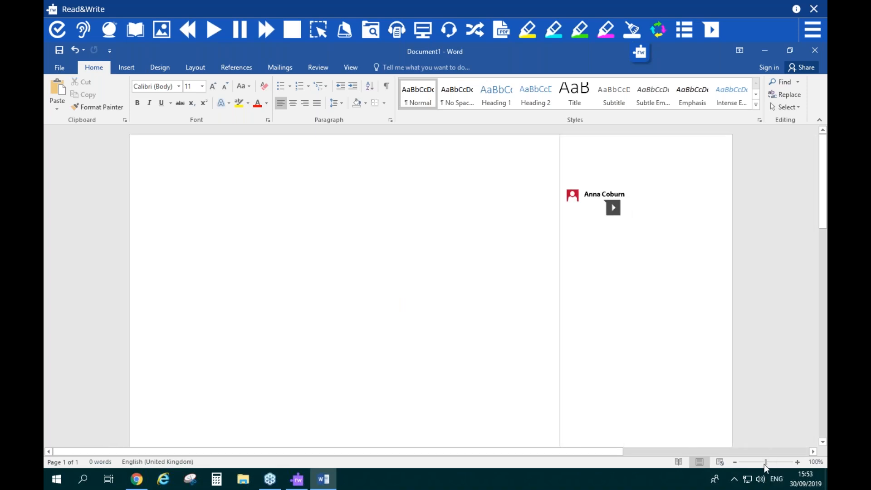
pyautogui.click(615, 220)
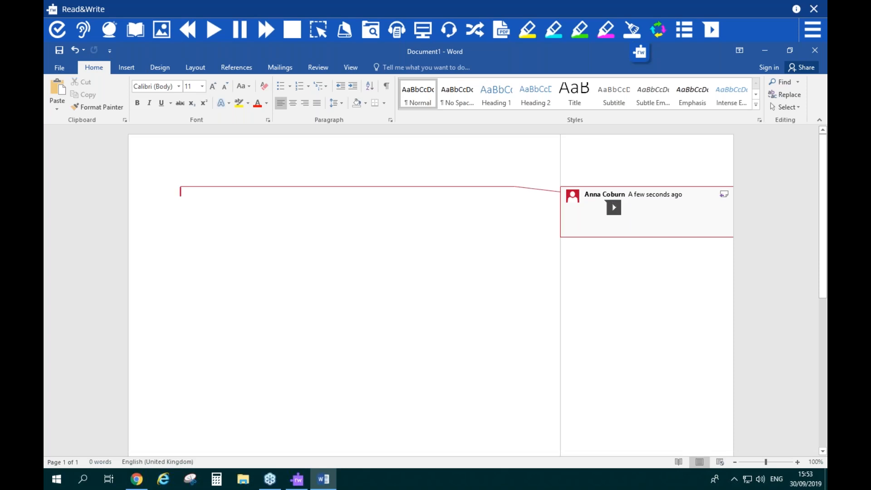
pyautogui.doubleClick(613, 207)
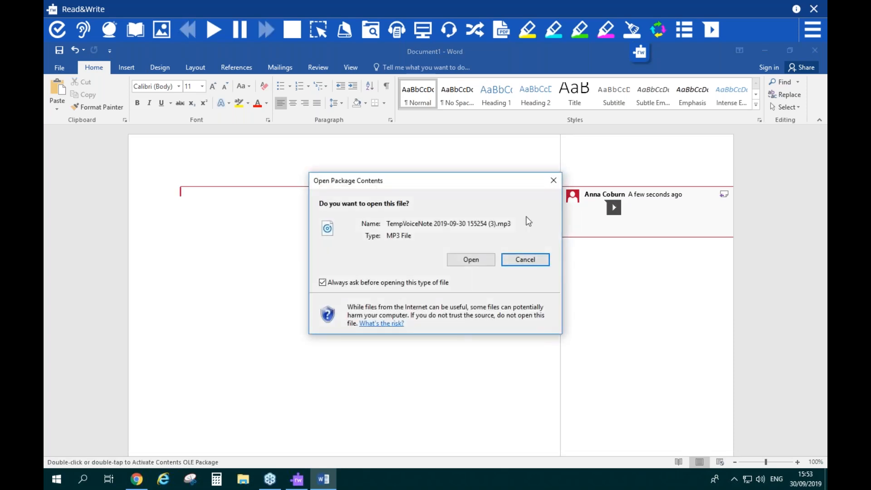
pyautogui.click(472, 260)
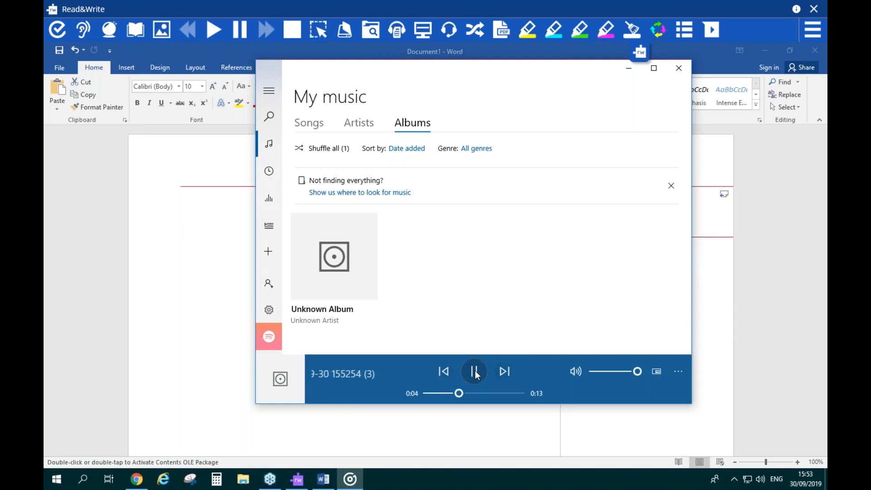
pyautogui.click(475, 370)
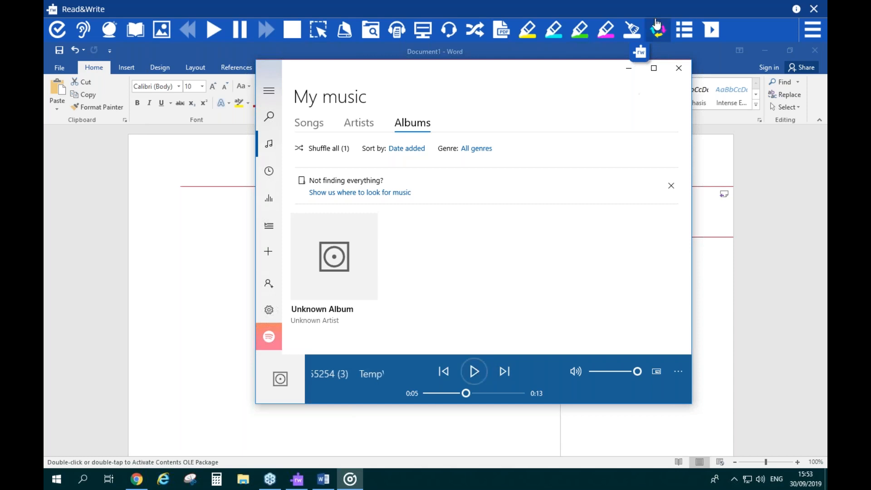
pyautogui.click(686, 68)
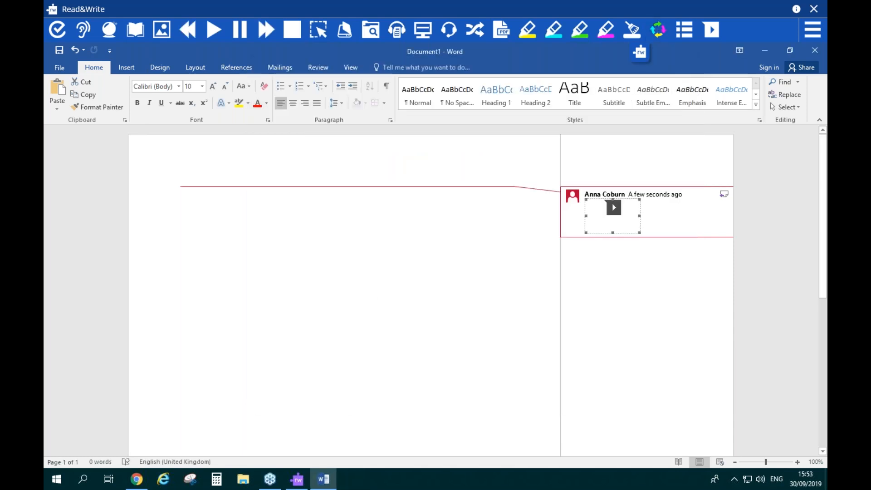
pyautogui.click(546, 259)
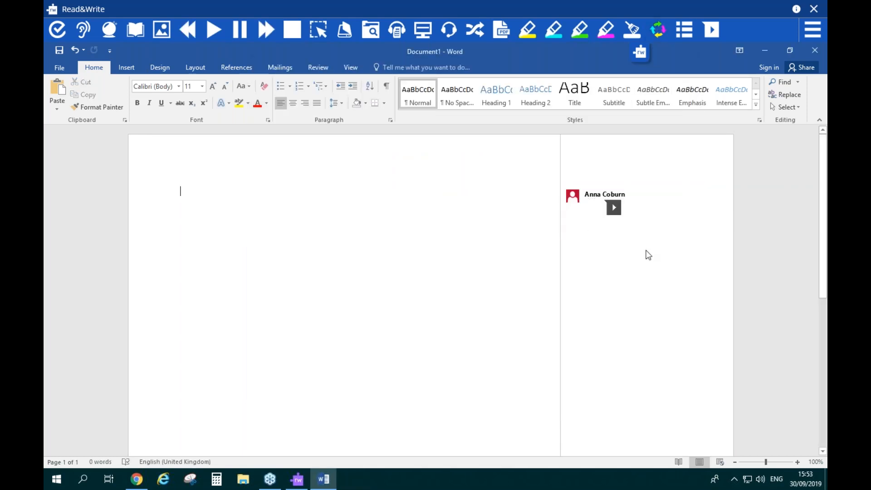
# Step: Add an empty reply beneath the voice note comment
pyautogui.click(724, 194)
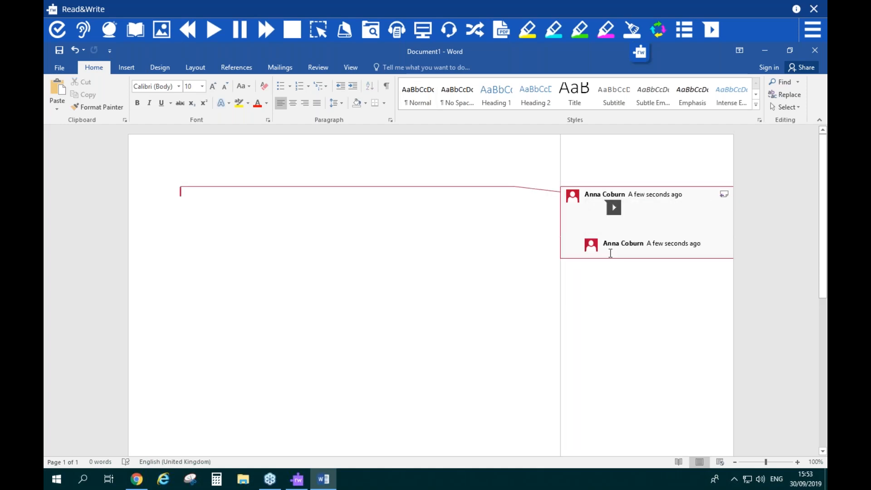
pyautogui.click(397, 194)
pyautogui.click(613, 195)
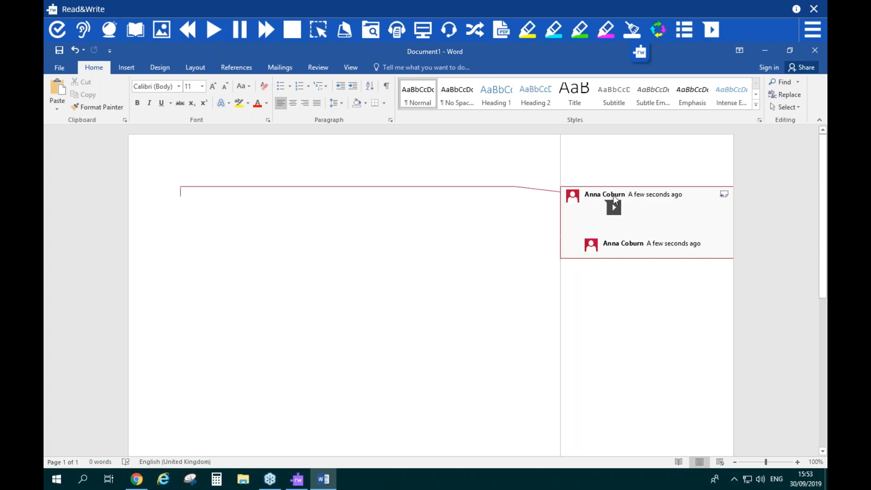
pyautogui.rightClick(614, 191)
pyautogui.click(551, 219)
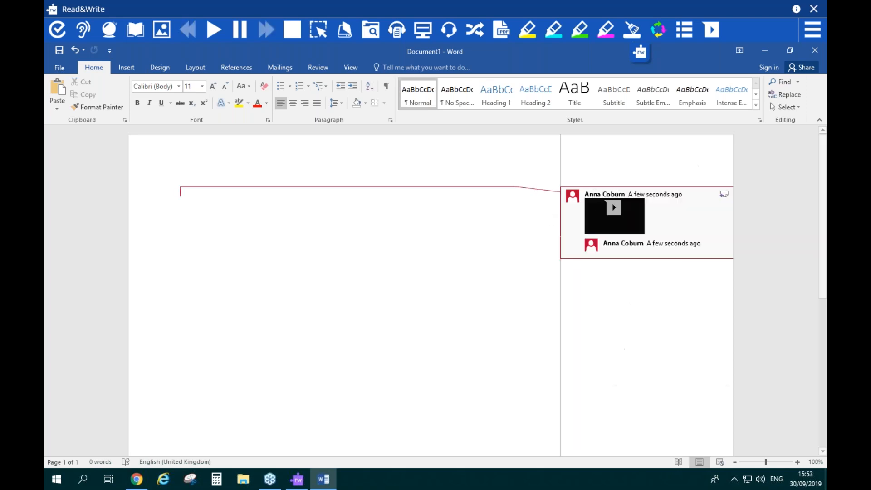
pyautogui.click(481, 215)
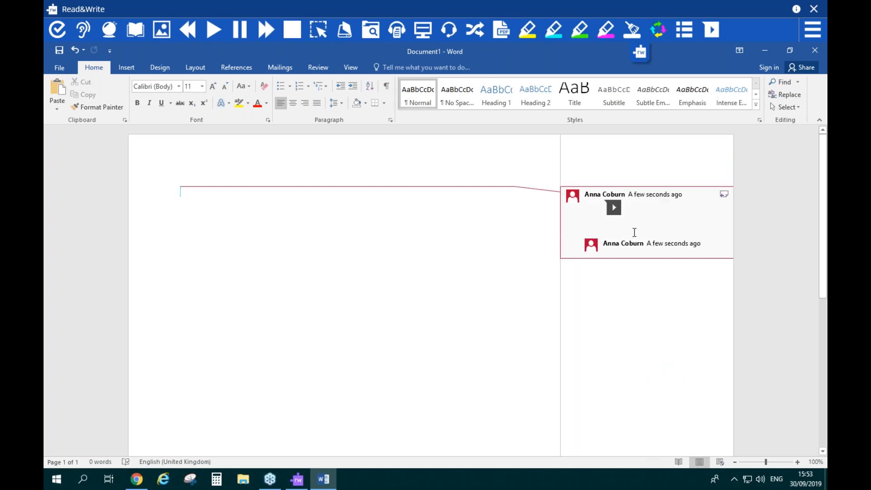
pyautogui.press('Return')
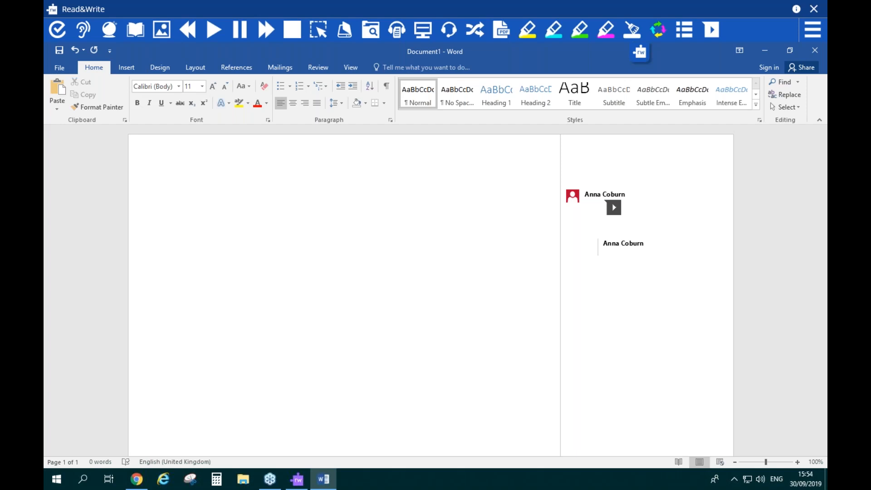
# Step: Minimise the document, switch to Google Chrome to open a new tab, and minimise the browser to return to the desktop
pyautogui.click(761, 51)
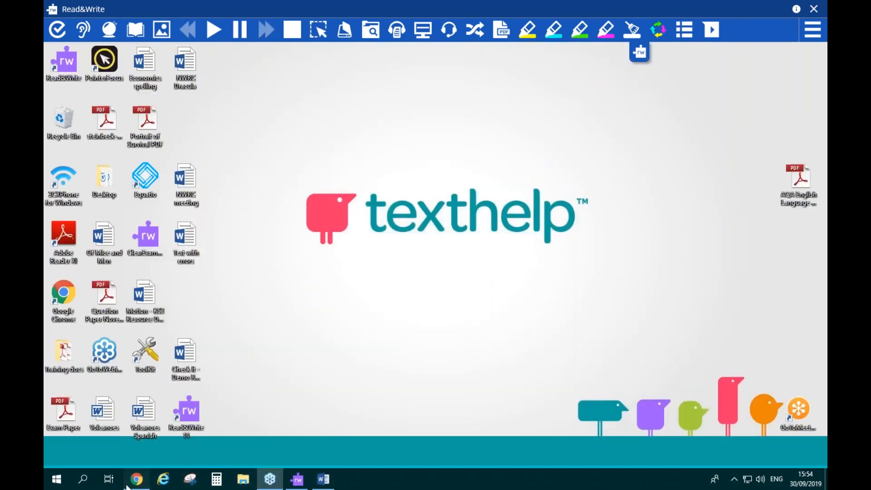
pyautogui.click(129, 484)
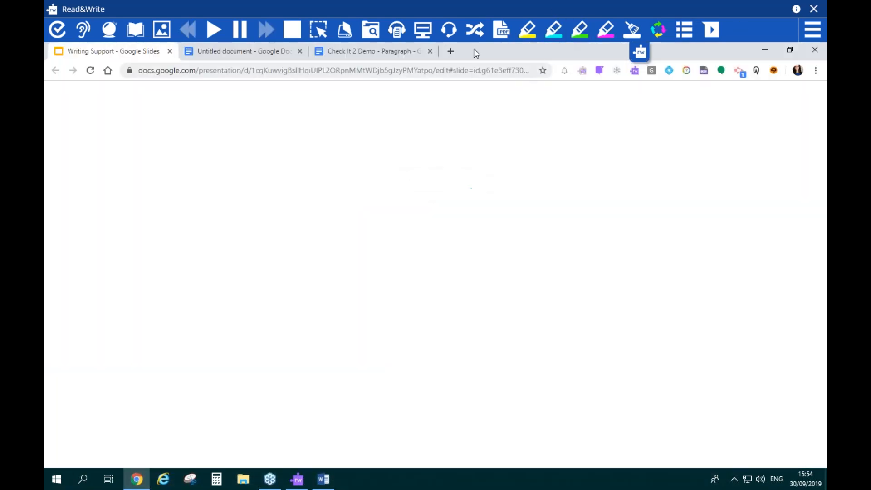
pyautogui.click(451, 51)
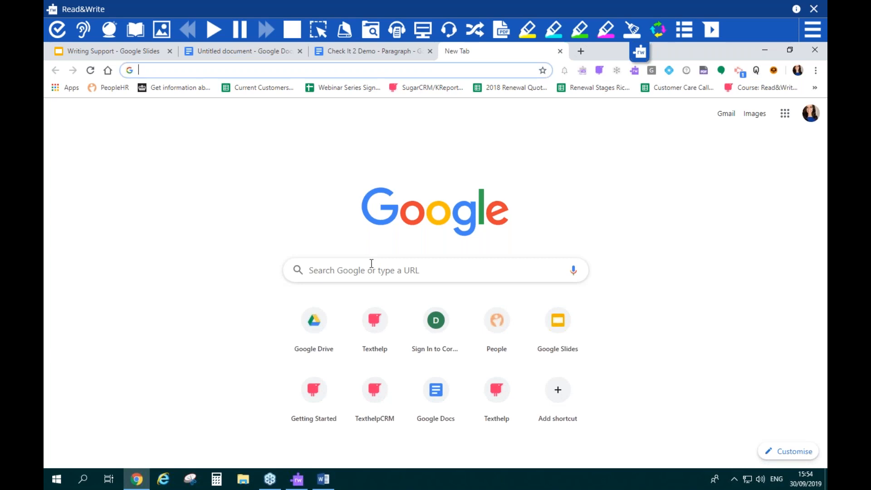
pyautogui.click(771, 48)
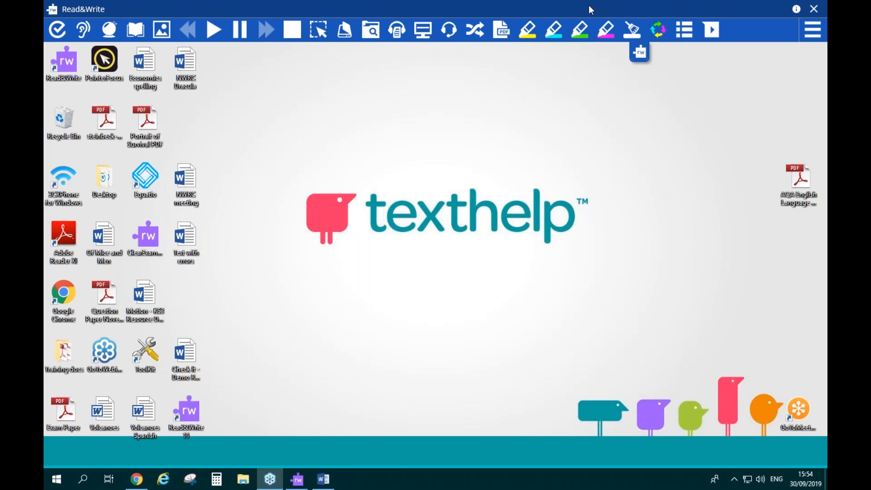
# Step: Set up a Read&Write scan from the file steinbeck-john-of-mice-and-men.pdf, covering pages 1 to 4, with Word Doc output
pyautogui.click(339, 37)
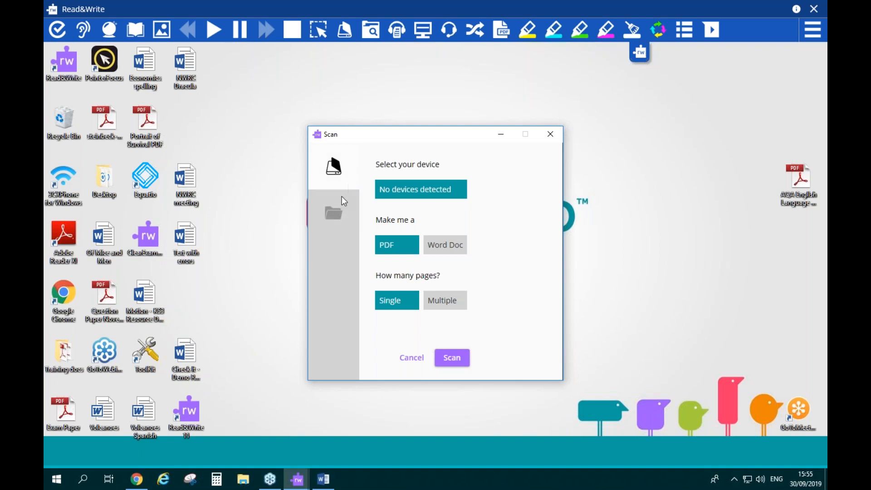
pyautogui.click(334, 213)
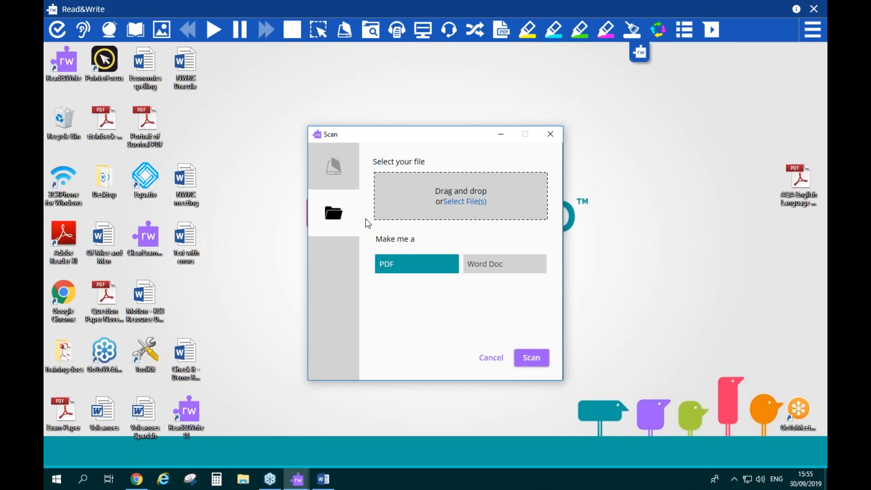
pyautogui.click(457, 205)
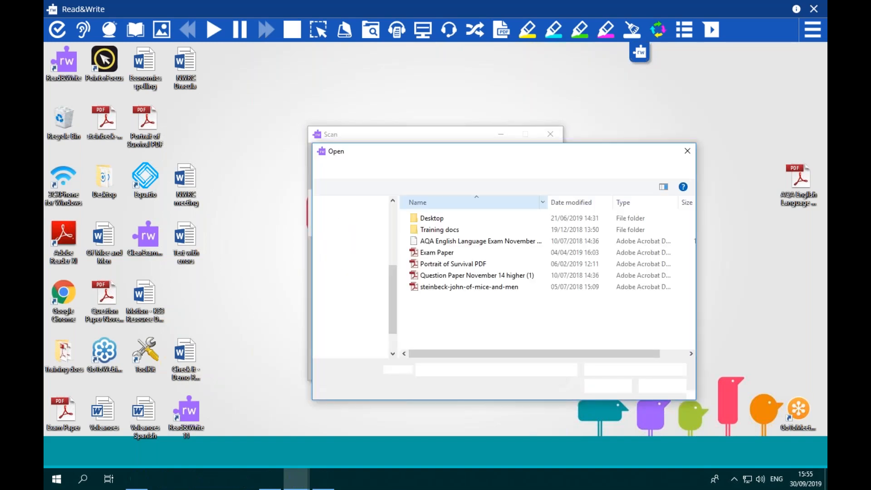
pyautogui.doubleClick(485, 286)
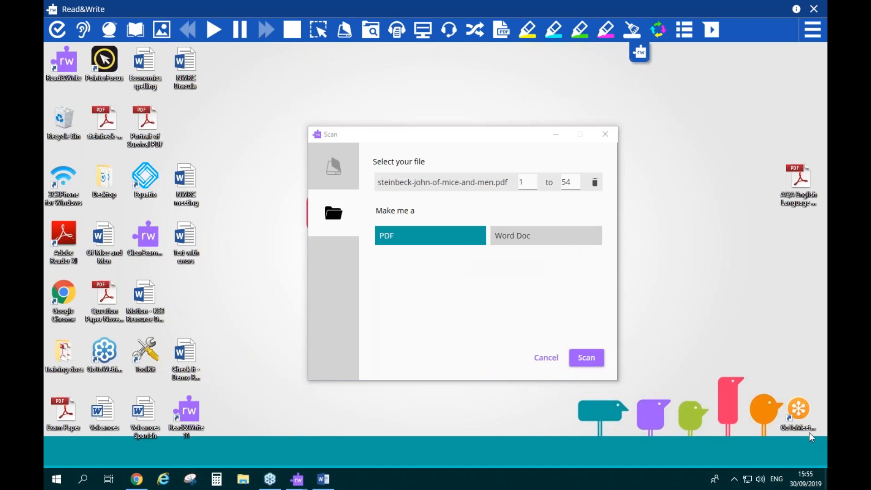
pyautogui.doubleClick(572, 184)
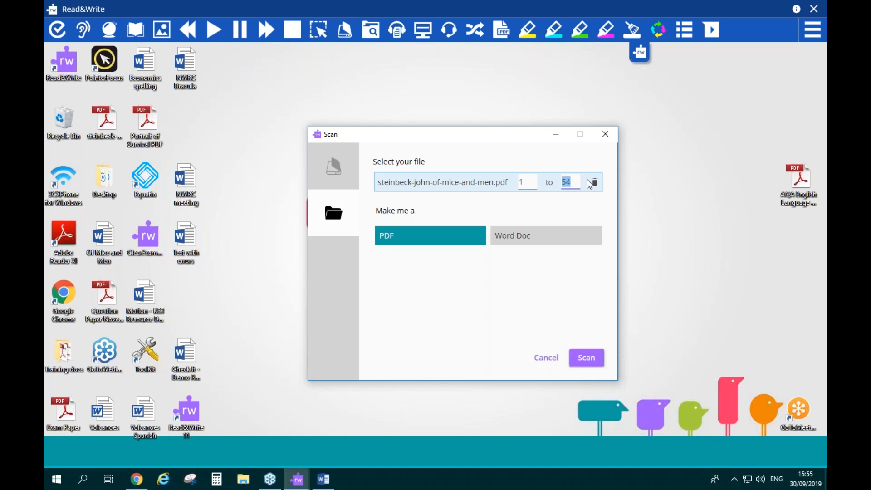
pyautogui.write('4')
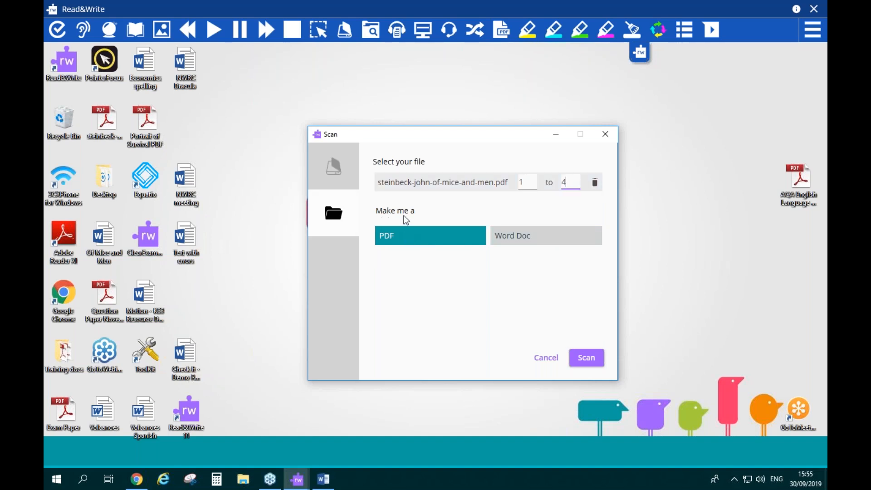
pyautogui.click(544, 231)
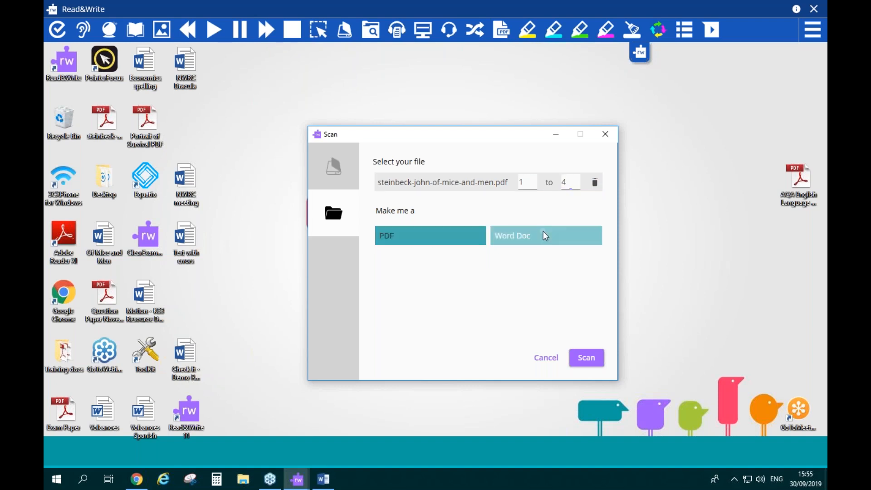
# Step: Run the scan and save the resulting Word file on the Desktop as "Of Mice and Men 2"
pyautogui.click(587, 359)
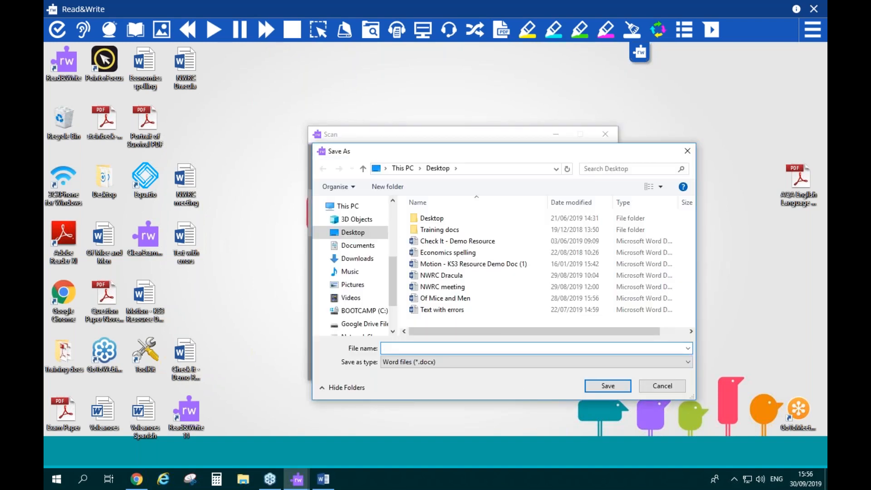
pyautogui.write('O')
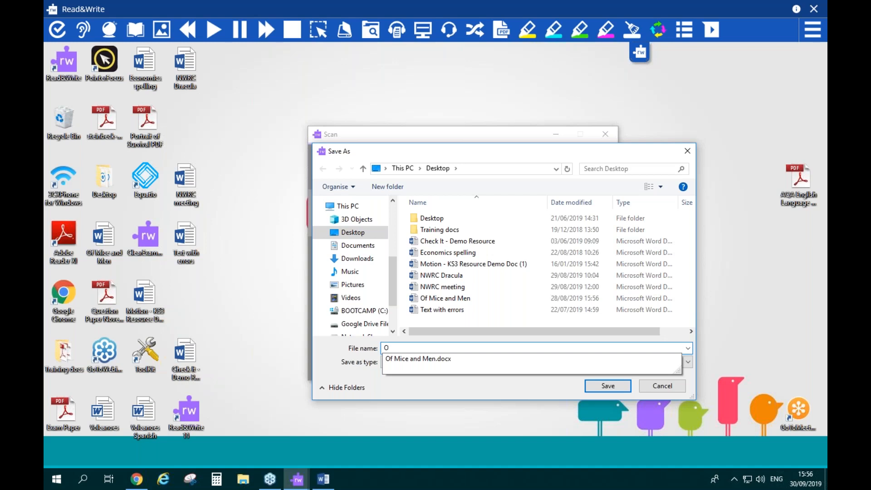
pyautogui.press('Down')
pyautogui.press('BackSpace')
pyautogui.press('BackSpace')
pyautogui.press('BackSpace')
pyautogui.press('BackSpace')
pyautogui.press('BackSpace')
pyautogui.write('2')
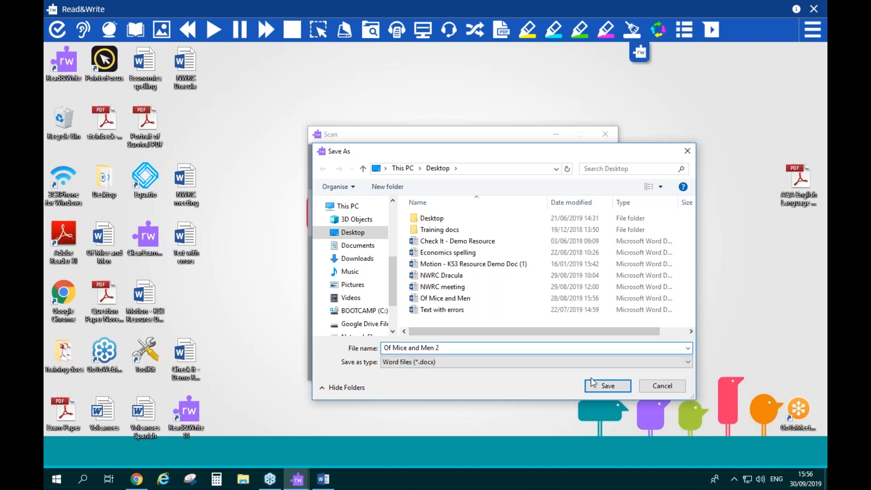
pyautogui.click(624, 386)
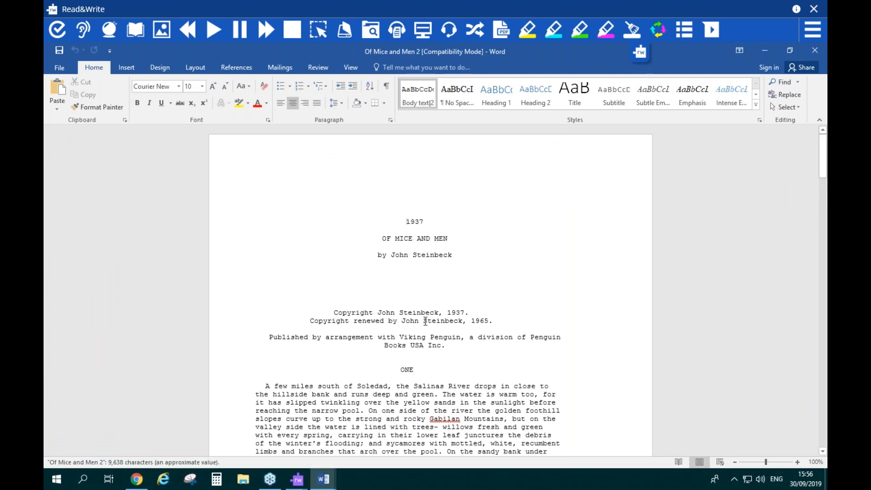
# Step: Insert a blank line above the opening paragraph of chapter ONE, before "A few miles south of Soledad"
pyautogui.scroll(-8, 425, 321)
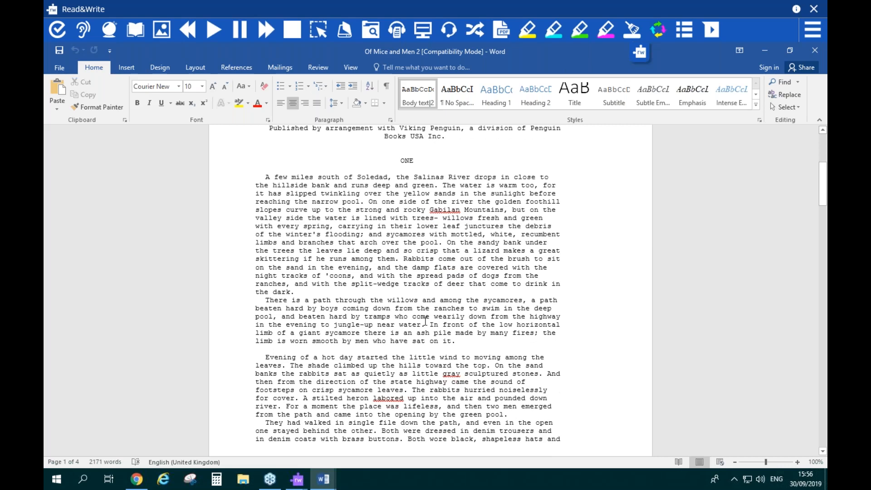
pyautogui.scroll(-18, 425, 321)
pyautogui.scroll(20, 426, 321)
pyautogui.scroll(-3, 425, 322)
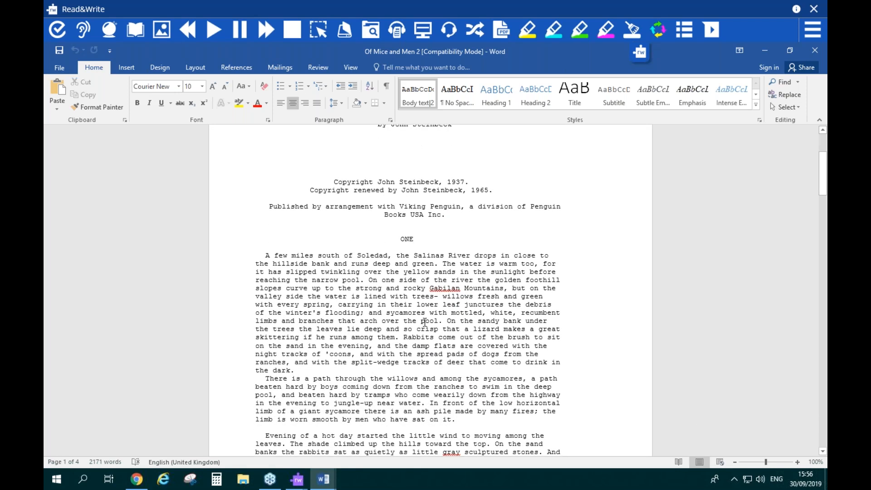
pyautogui.click(258, 259)
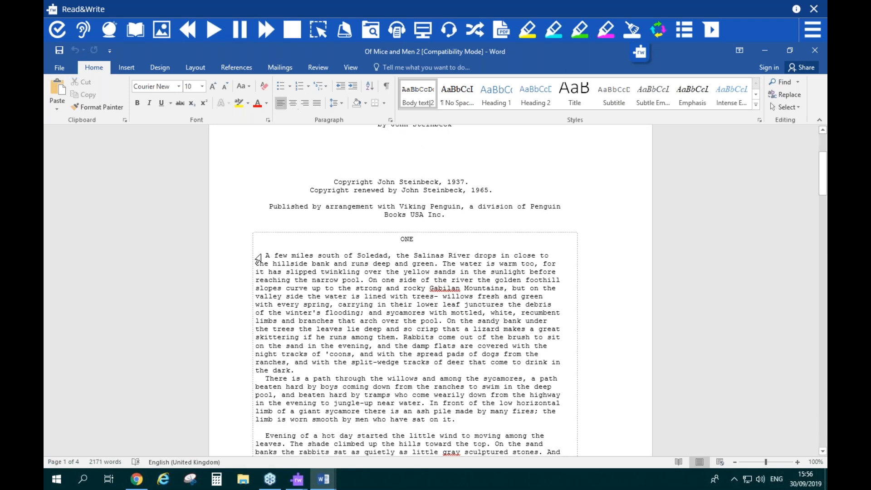
pyautogui.press('Return')
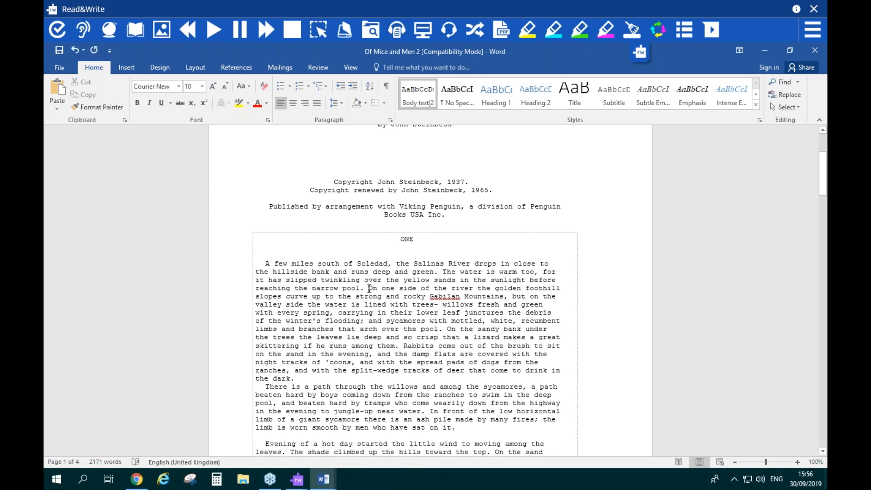
# Step: Split the opening paragraph before "On one side of the river" and add blank lines between the two parts
pyautogui.click(369, 289)
pyautogui.press('Return')
pyautogui.press('Return')
pyautogui.press('Return')
pyautogui.press('Return')
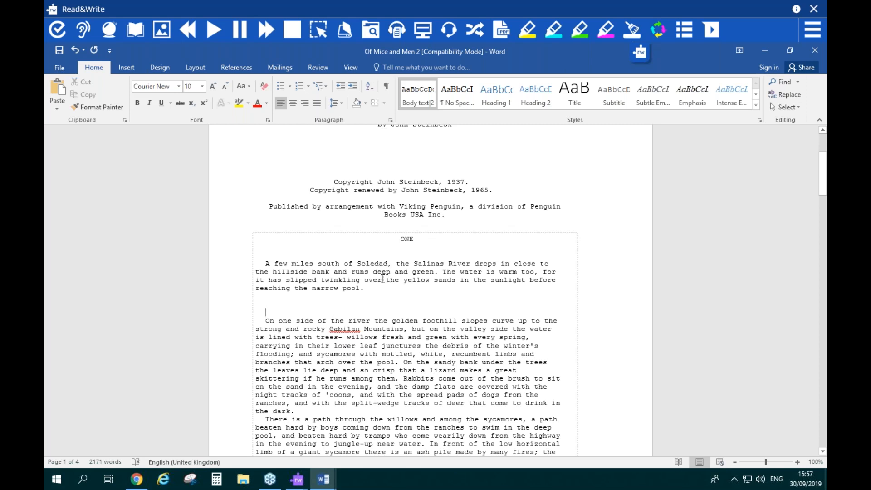
# Step: Enclose the passage from "A few miles south of Soledad" to "reaching the narrow pool." in single quotation marks
pyautogui.click(373, 292)
pyautogui.write("'")
pyautogui.click(266, 263)
pyautogui.write("'")
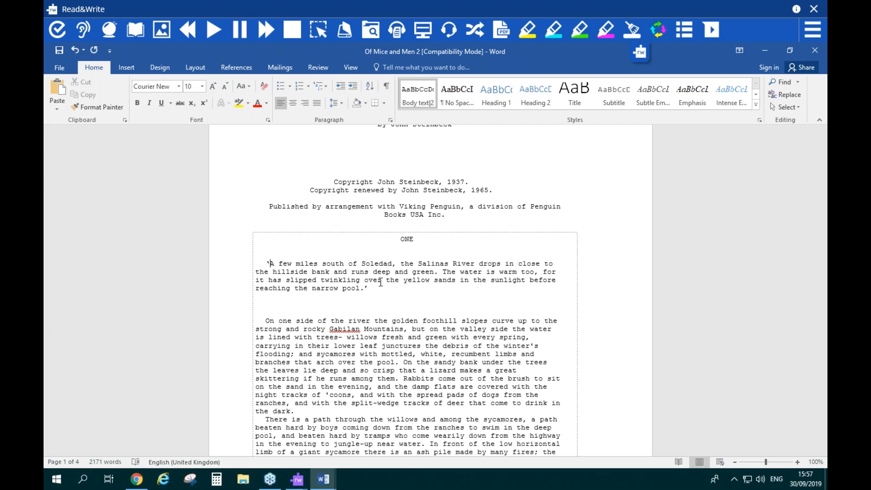
# Step: Minimise the converted document, switch to Google Chrome and search Google for "of mice and men"
pyautogui.click(765, 51)
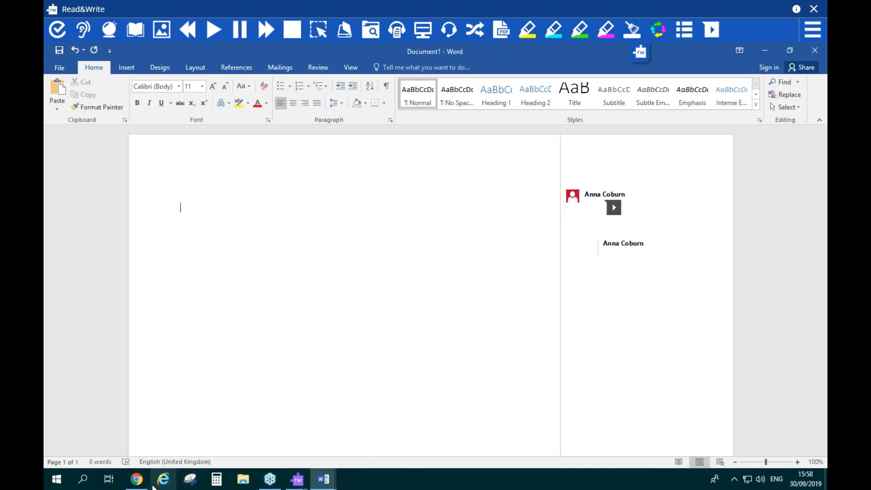
pyautogui.click(130, 487)
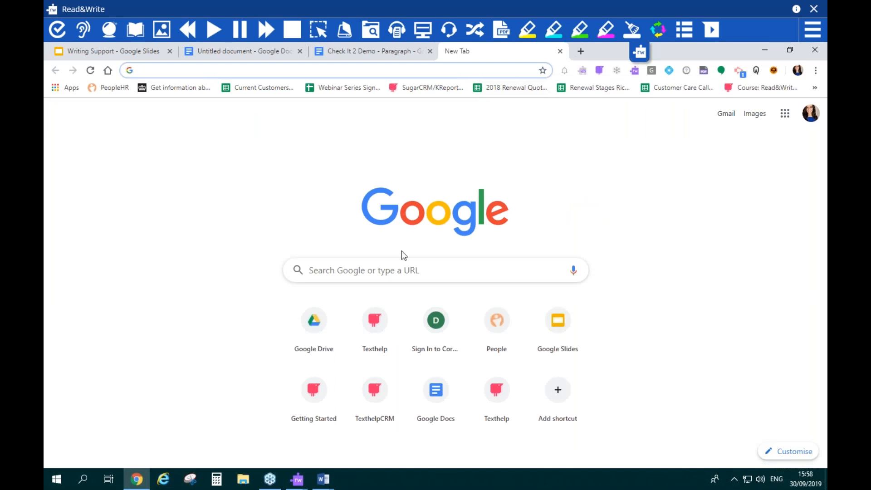
pyautogui.click(391, 270)
pyautogui.write('of mice')
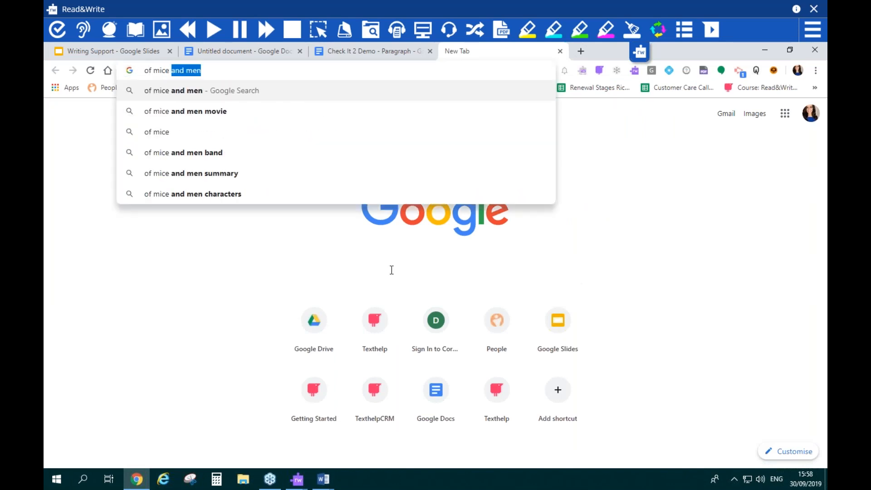
pyautogui.press('Return')
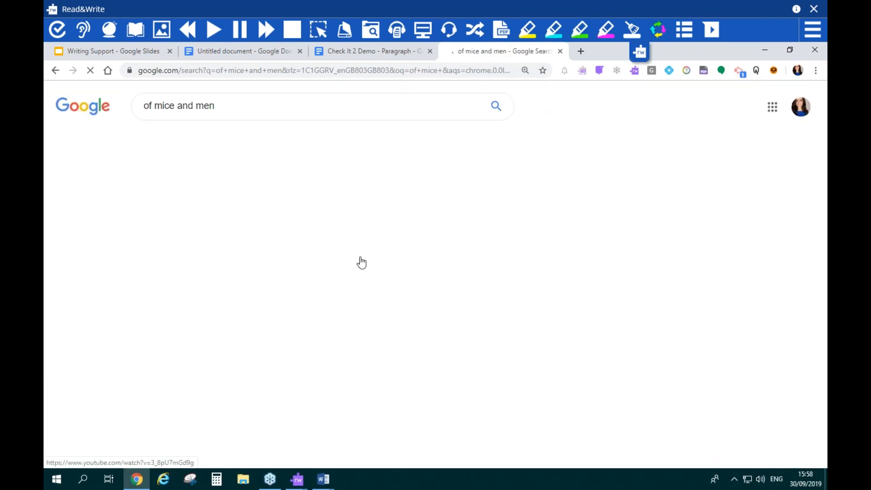
# Step: Open the BBC Bitesize GCSE English Literature result for Of Mice and Men
pyautogui.scroll(-5, 233, 345)
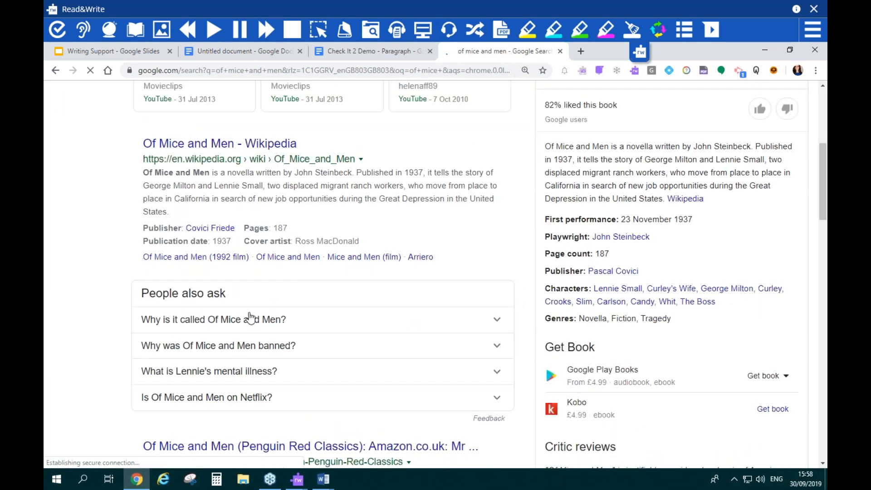
pyautogui.scroll(-2, 124, 201)
pyautogui.scroll(-5, 125, 236)
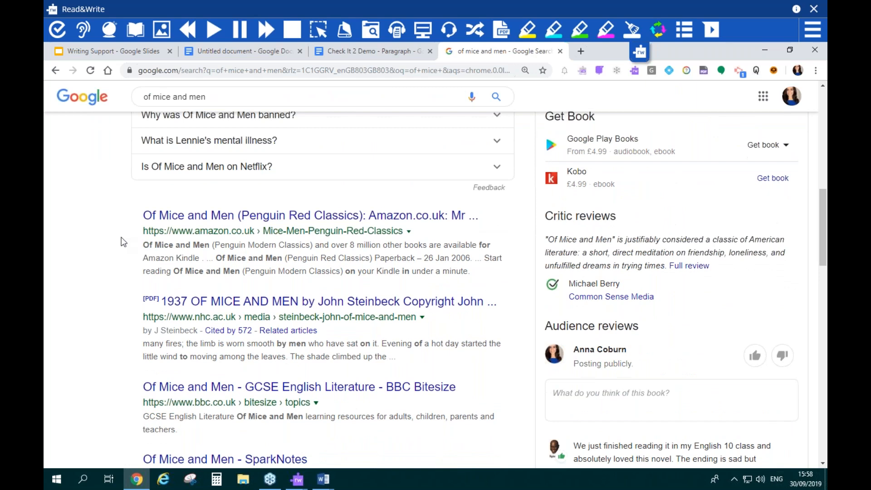
pyautogui.click(216, 295)
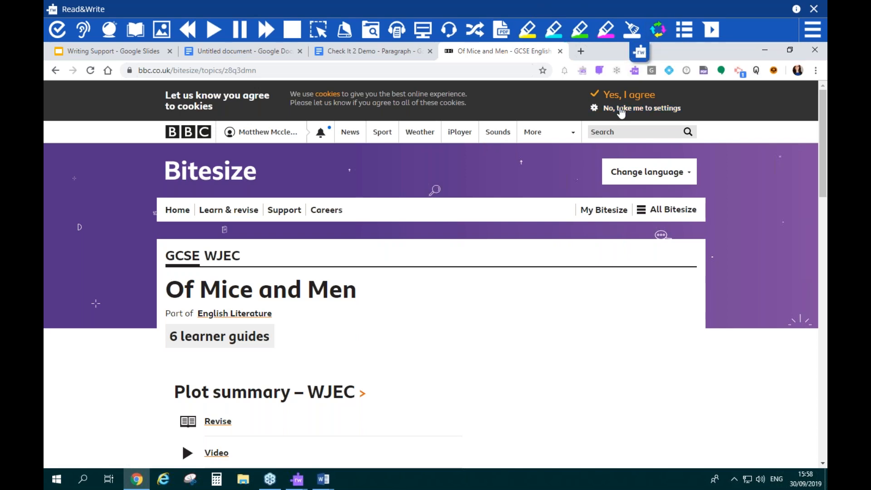
# Step: Open the Revise page of the Plot summary – WJEC guide
pyautogui.scroll(-5, 461, 279)
pyautogui.scroll(3, 461, 279)
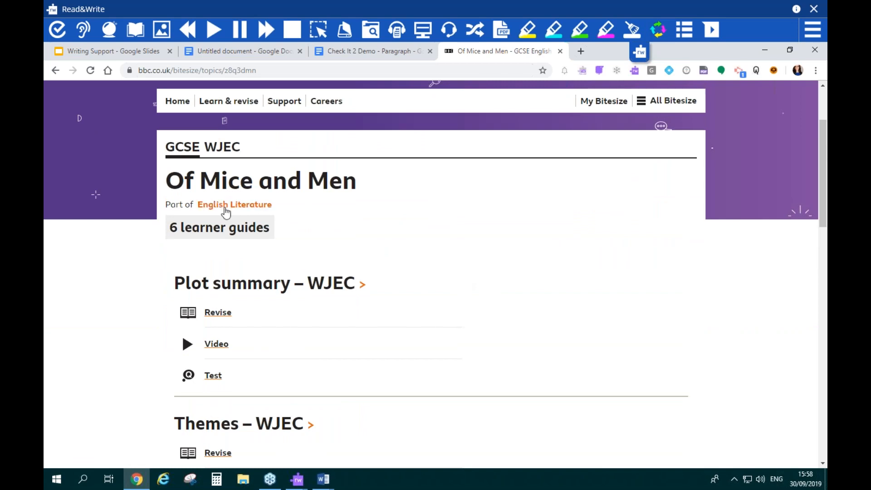
pyautogui.click(219, 313)
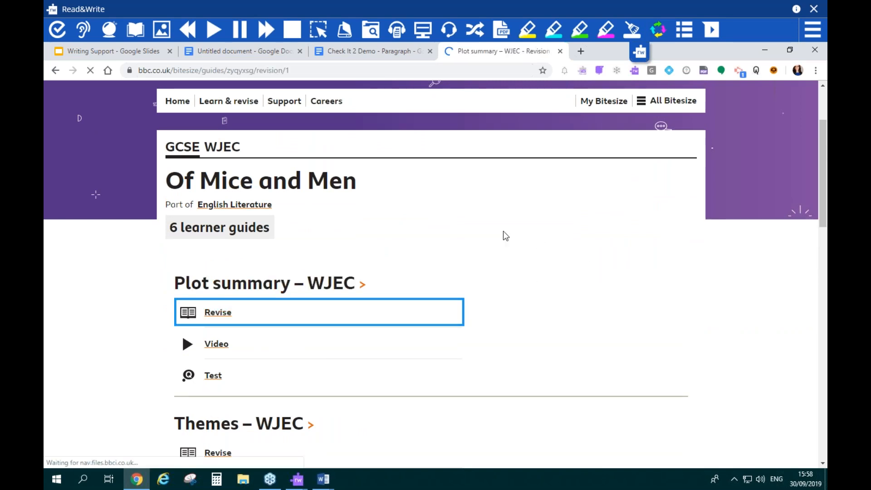
# Step: Try to highlight the plot summary heading and first paragraph in blue, and again in pink, with the desktop Read&Write highlighters
pyautogui.scroll(-7, 503, 234)
pyautogui.scroll(2, 506, 236)
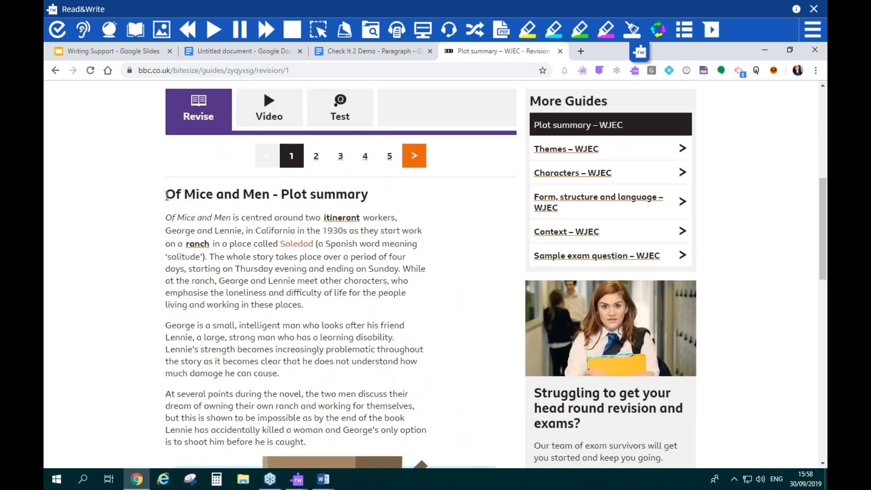
pyautogui.moveTo(166, 195); pyautogui.dragTo(340, 309)
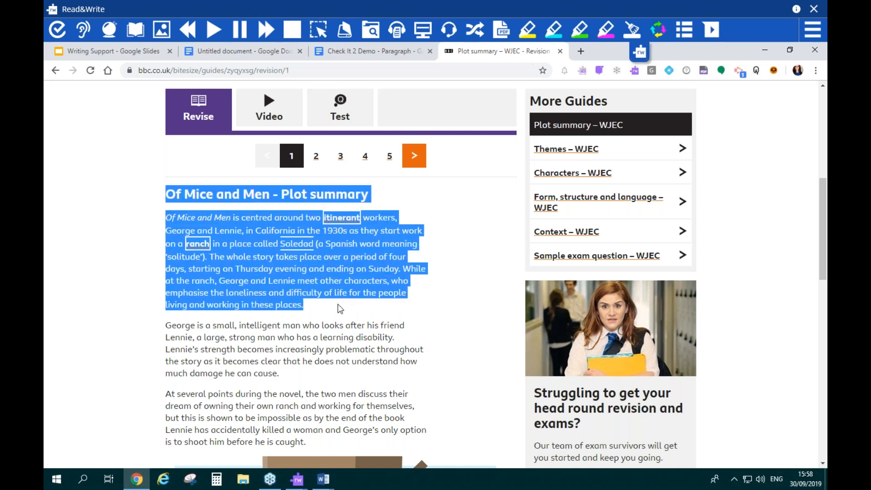
pyautogui.click(544, 32)
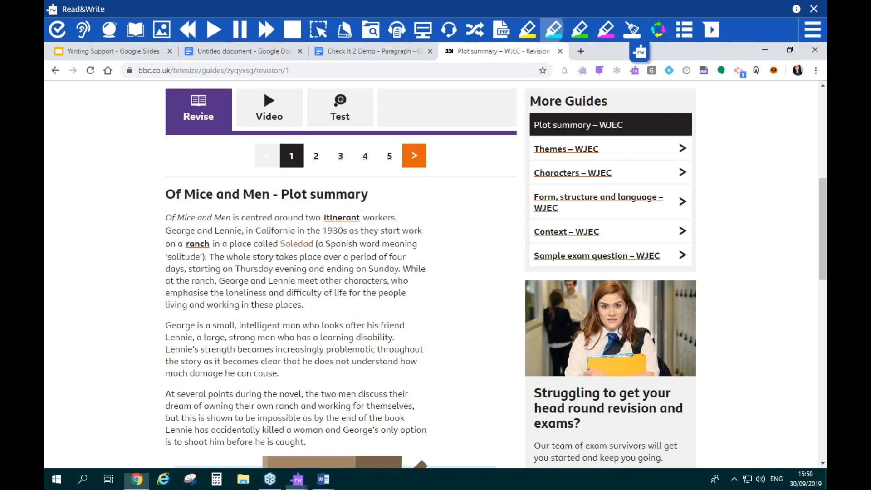
pyautogui.scroll(-1, 169, 140)
pyautogui.moveTo(169, 140); pyautogui.dragTo(326, 250)
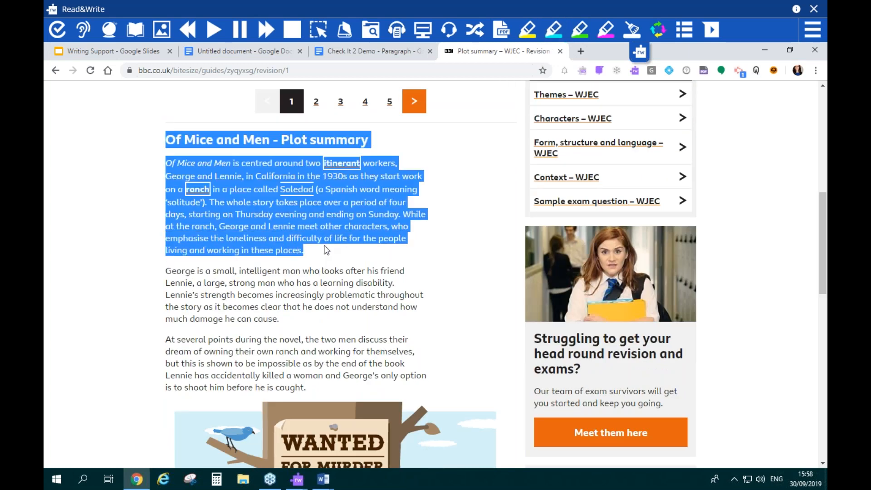
pyautogui.click(606, 33)
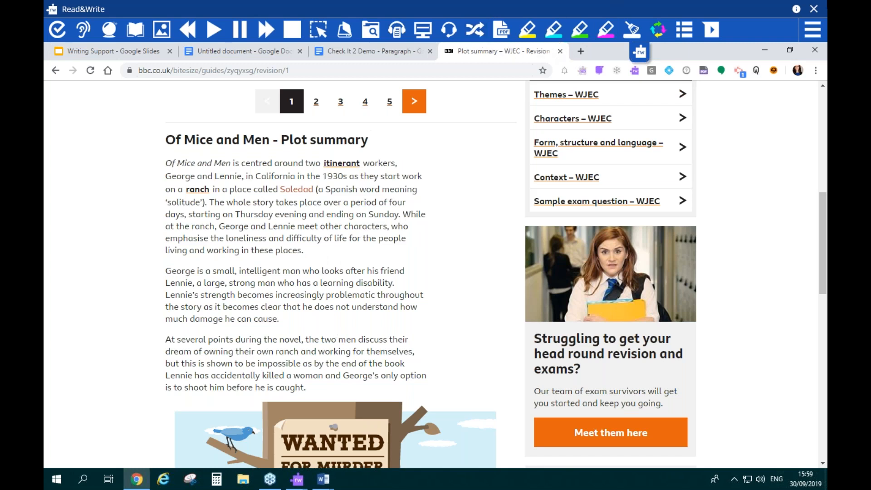
# Step: Close desktop Read&Write, launch the Read&Write extension in Chrome and reposition it slightly above the plot summary
pyautogui.click(815, 13)
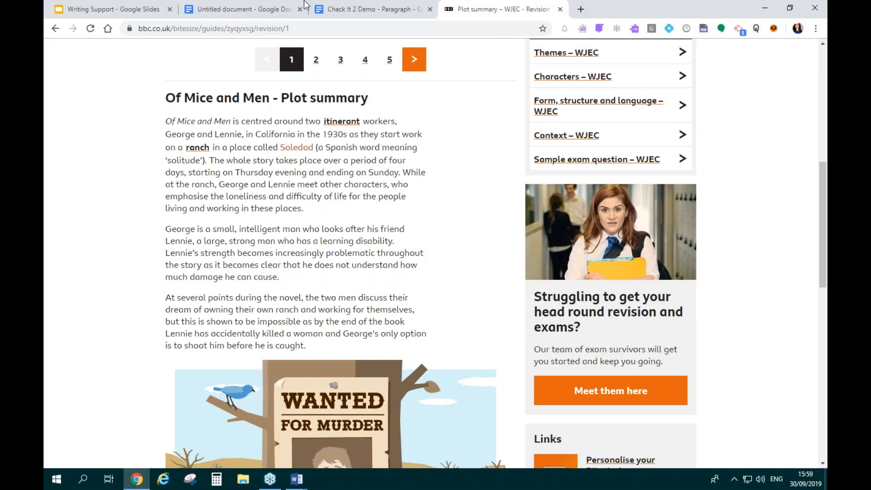
pyautogui.click(634, 32)
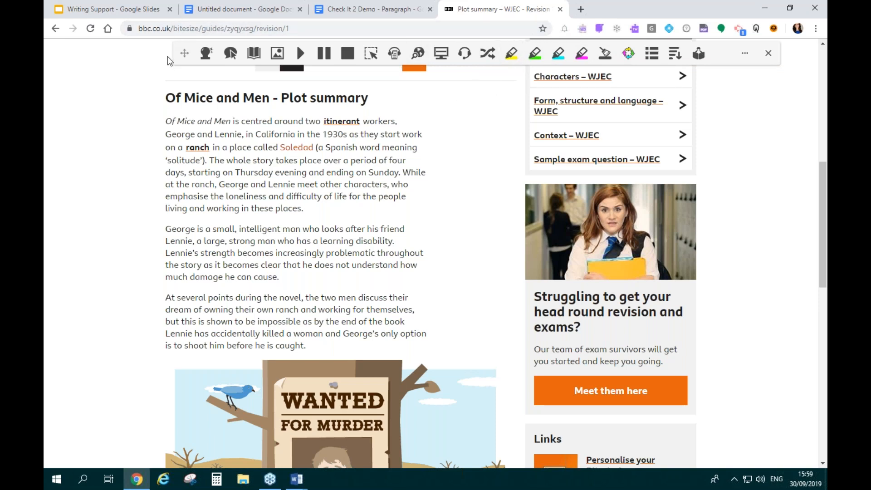
pyautogui.moveTo(183, 54)
pyautogui.mouseDown()
pyautogui.moveTo(166, 78)
pyautogui.moveTo(177, 55)
pyautogui.mouseUp()
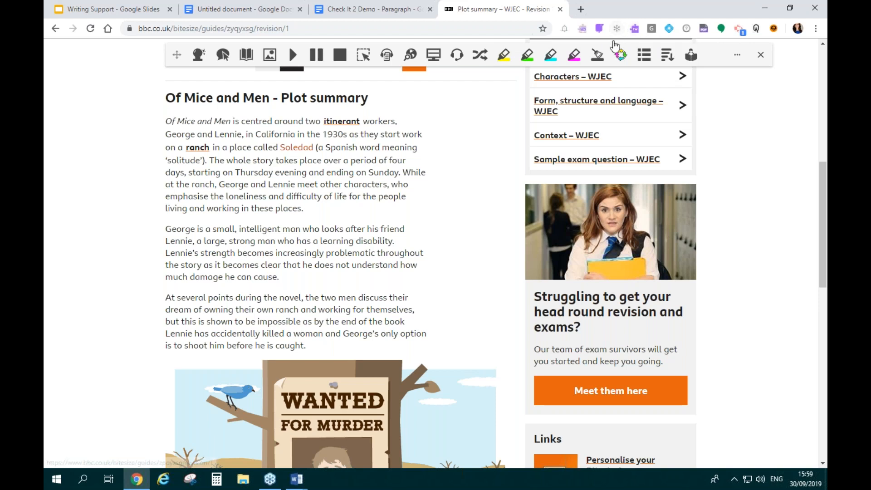
# Step: Highlight the first plot summary paragraph, starting "Of Mice and Men is centred around", in yellow
pyautogui.doubleClick(171, 121)
pyautogui.moveTo(245, 154); pyautogui.dragTo(322, 211)
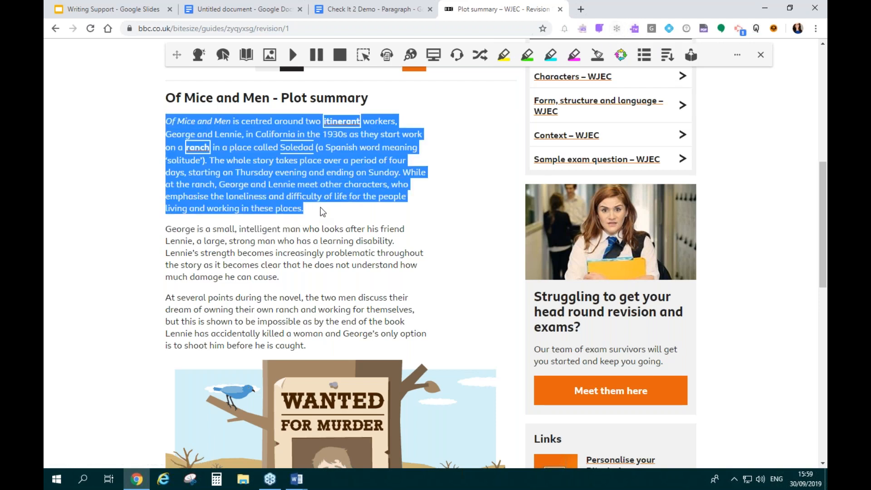
pyautogui.click(504, 54)
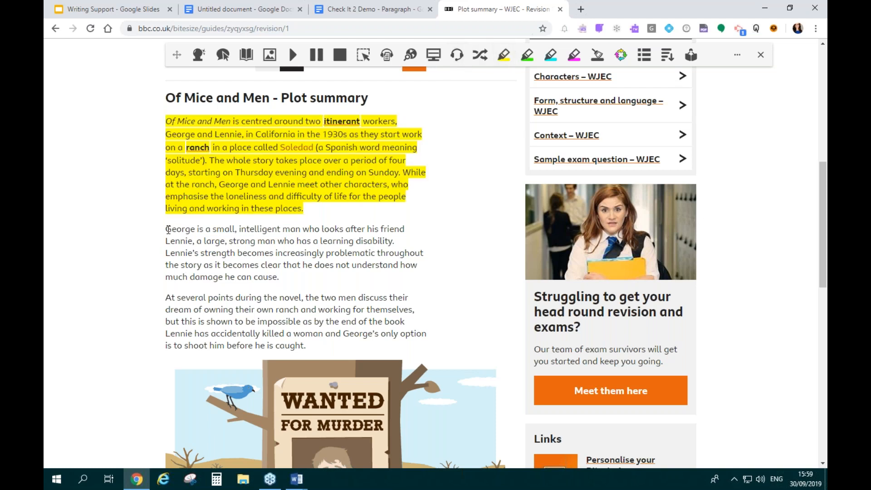
# Step: Highlight the paragraph starting "George is a small, intelligent man" in pink and the one starting "At several points" in blue
pyautogui.moveTo(190, 234); pyautogui.dragTo(303, 280)
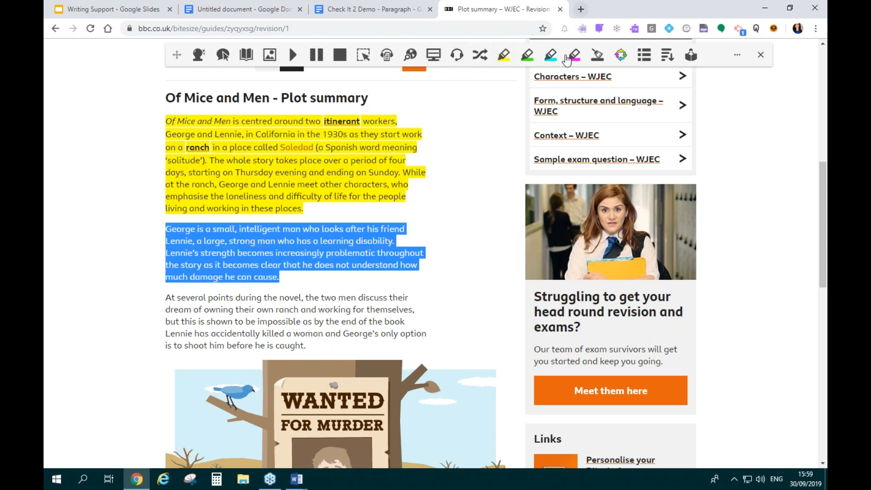
pyautogui.click(575, 57)
pyautogui.scroll(-1, 170, 247)
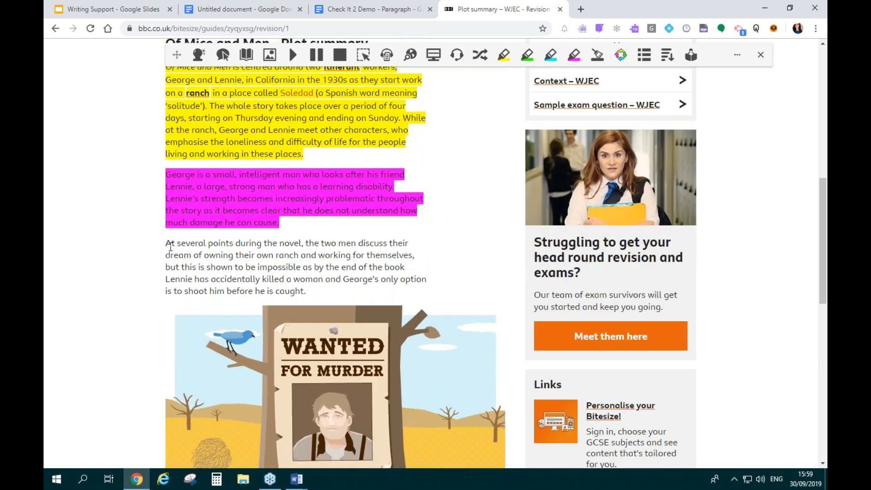
pyautogui.moveTo(168, 245)
pyautogui.mouseDown()
pyautogui.moveTo(292, 269)
pyautogui.moveTo(345, 299)
pyautogui.mouseUp()
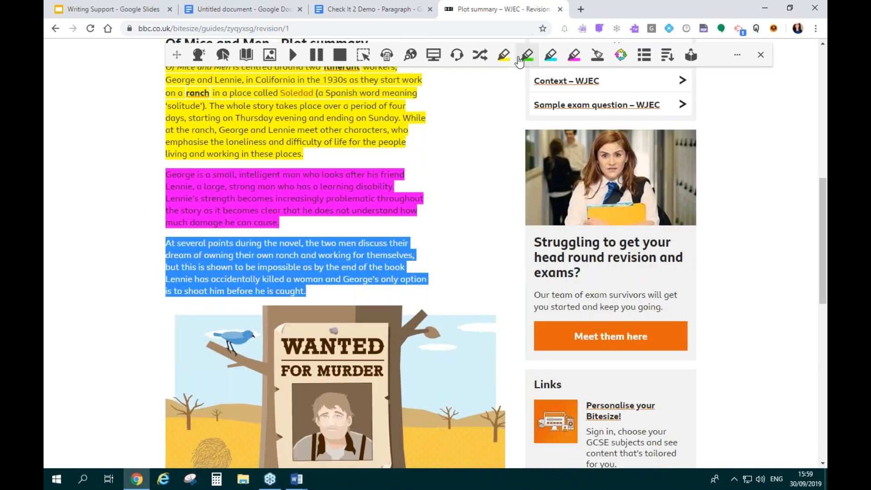
pyautogui.click(550, 57)
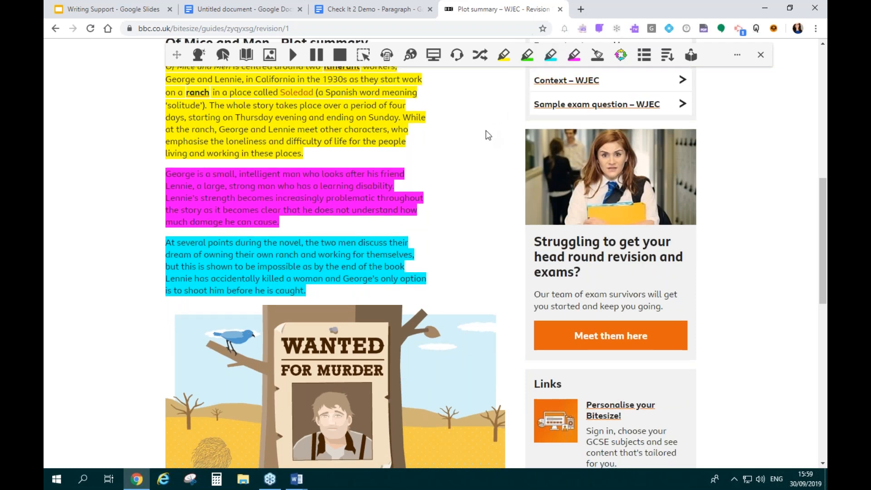
# Step: Highlight the text beneath the wanted-poster illustration in blue, and clear that highlight
pyautogui.scroll(-8, 439, 167)
pyautogui.moveTo(169, 129); pyautogui.dragTo(330, 159)
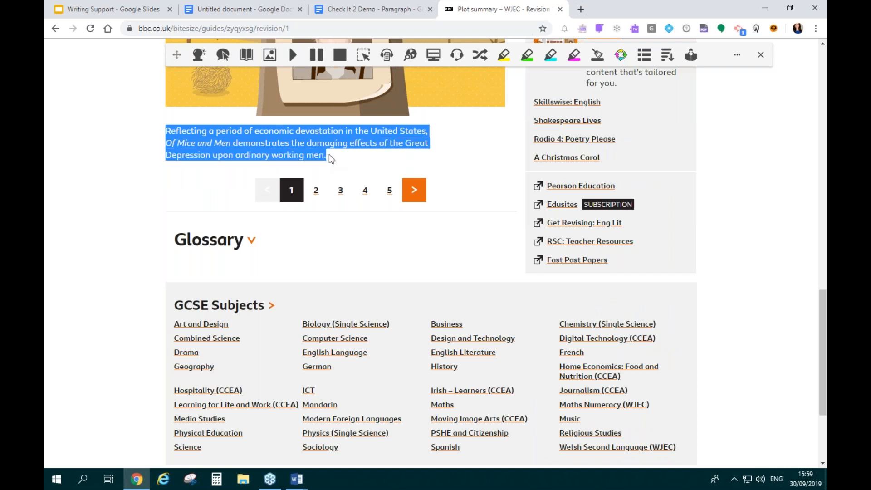
pyautogui.click(551, 55)
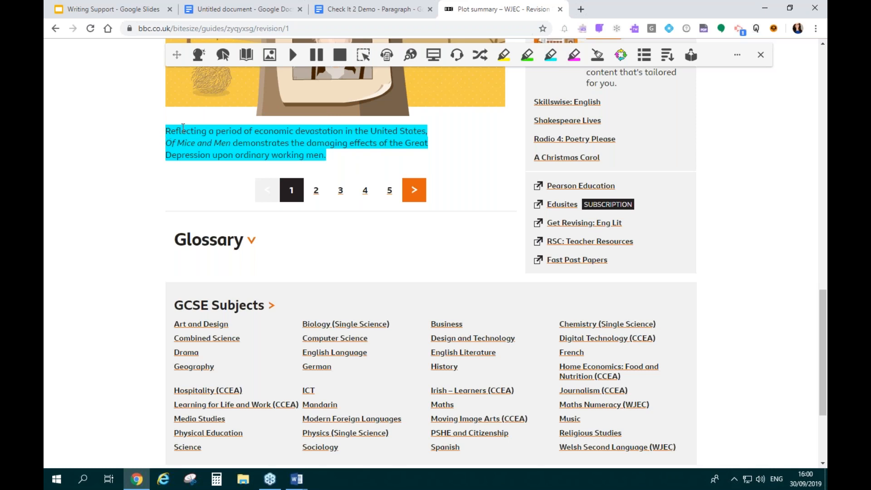
pyautogui.moveTo(167, 133); pyautogui.dragTo(363, 156)
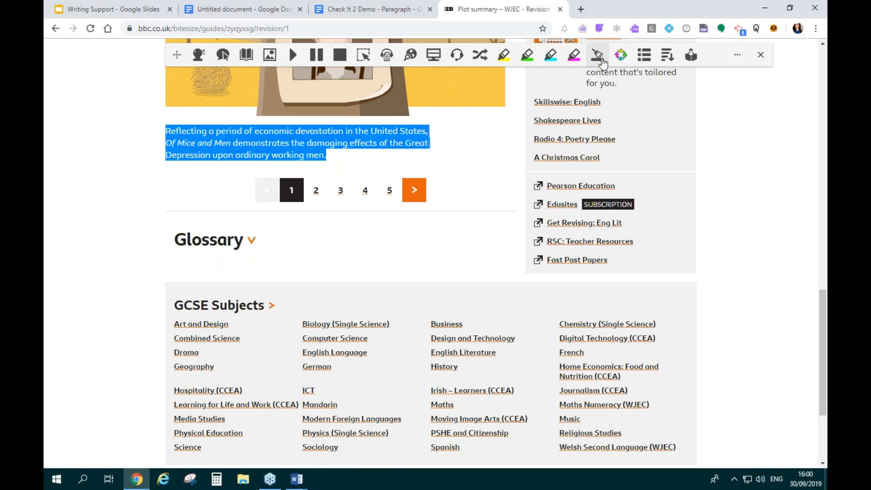
pyautogui.click(601, 57)
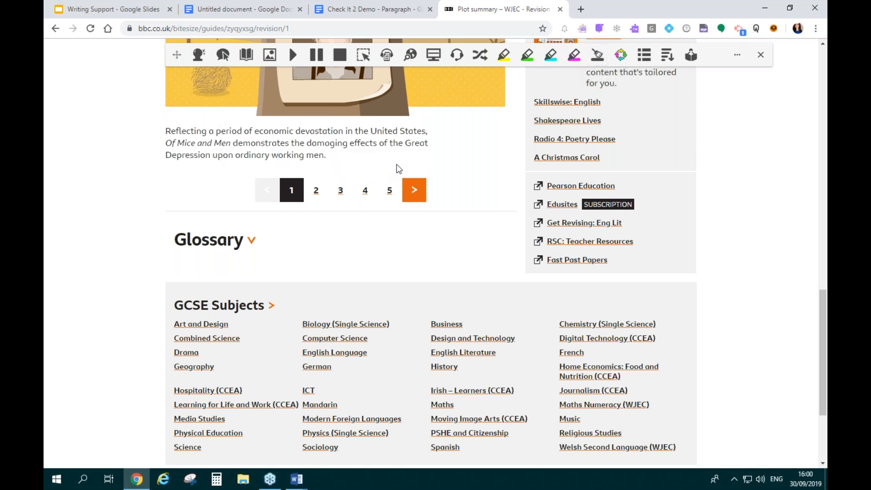
# Step: Collect the page's highlights in all four colours, sorted by colour, into a new document
pyautogui.scroll(15, 399, 169)
pyautogui.scroll(-3, 424, 121)
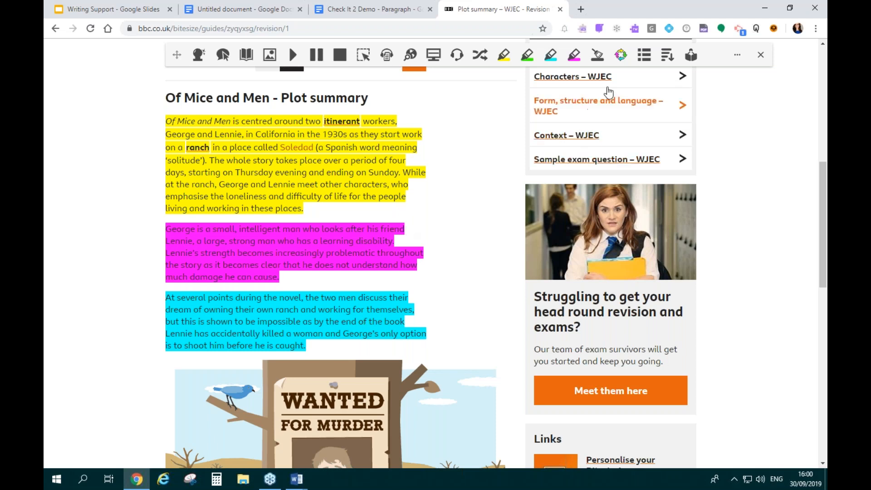
pyautogui.click(620, 58)
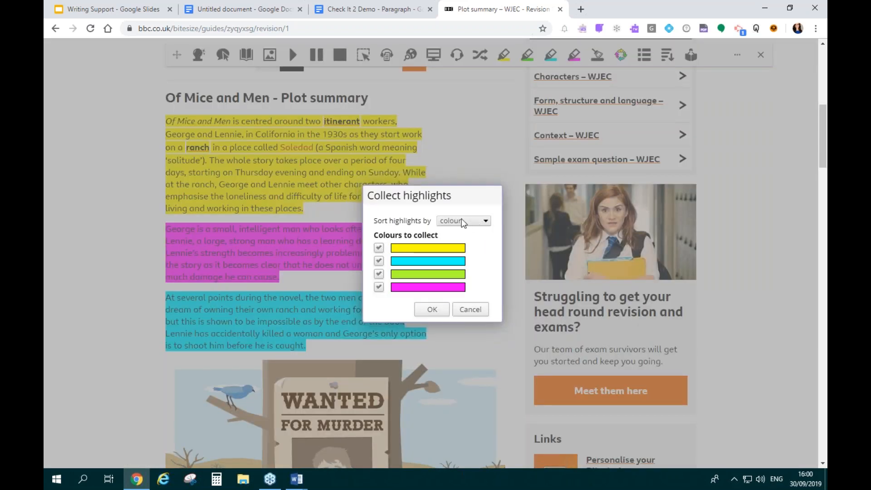
pyautogui.click(463, 223)
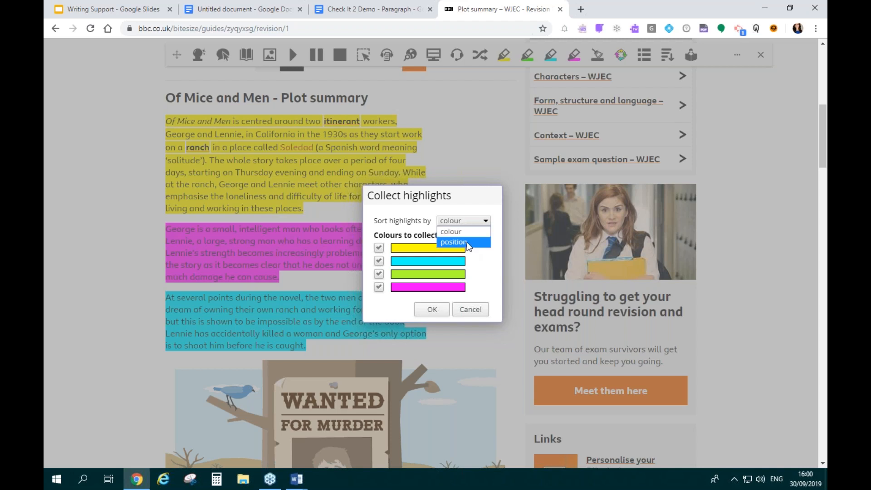
pyautogui.click(472, 212)
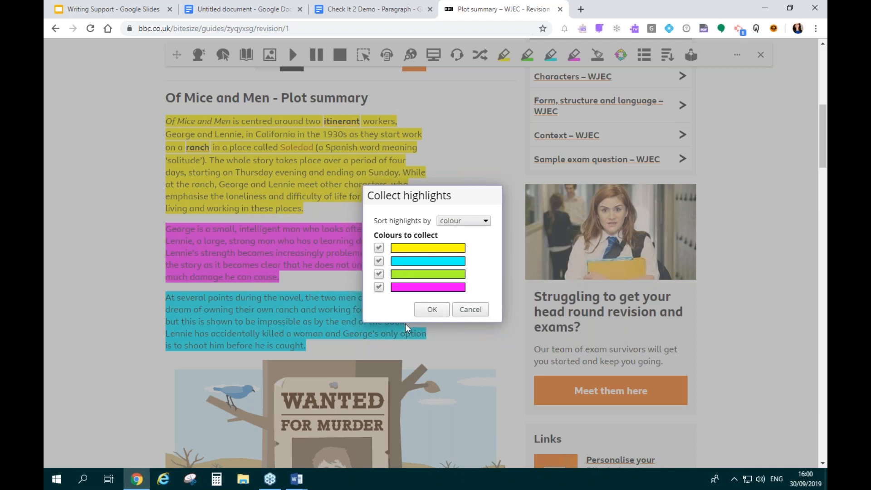
pyautogui.click(432, 310)
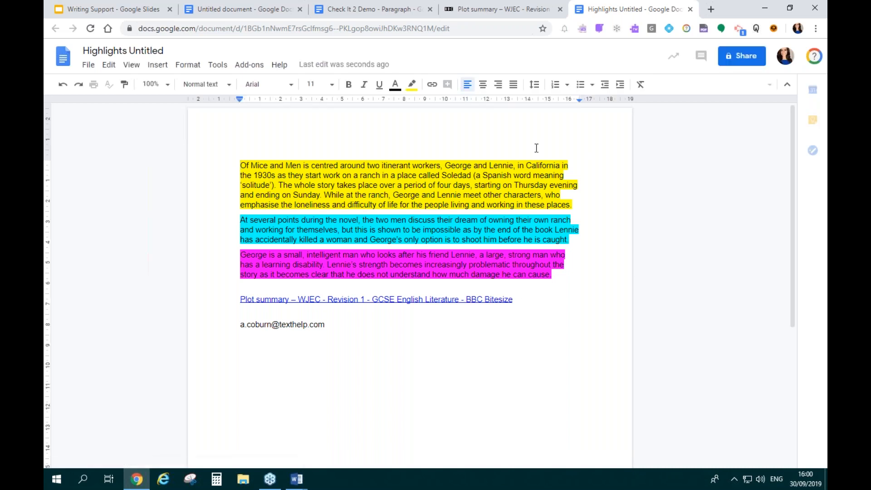
# Step: View the BBC Bitesize source page linked beneath the collected highlights, and close it again
pyautogui.click(362, 301)
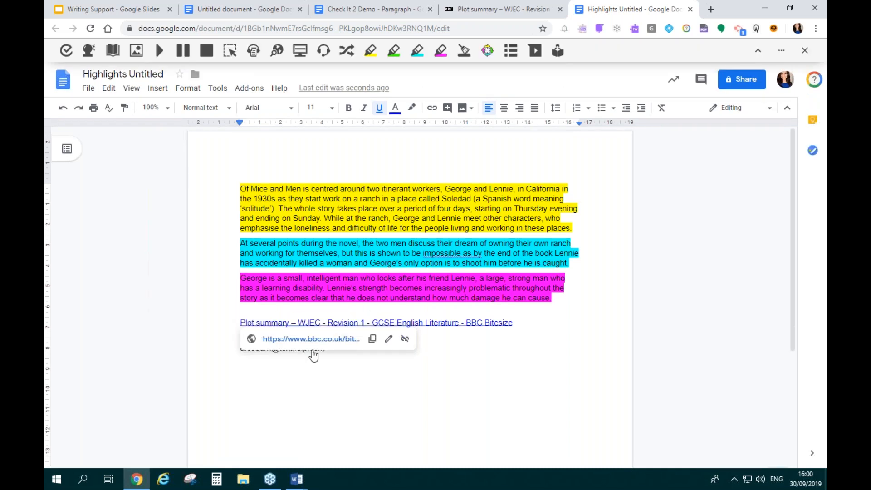
pyautogui.click(318, 339)
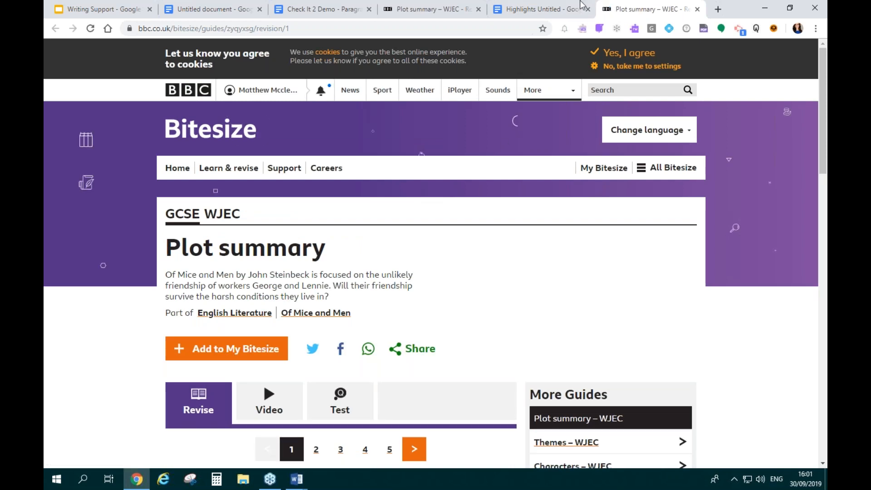
pyautogui.scroll(-1, 517, 224)
pyautogui.click(697, 9)
# Step: Enclose the blue paragraph starting "At several points during the novel" in single quotation marks
pyautogui.click(398, 278)
pyautogui.click(240, 243)
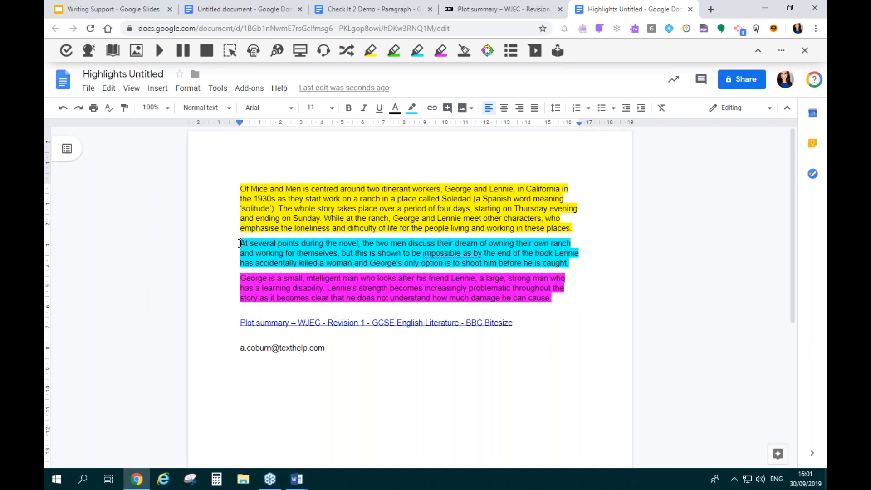
pyautogui.click(579, 269)
pyautogui.write("'")
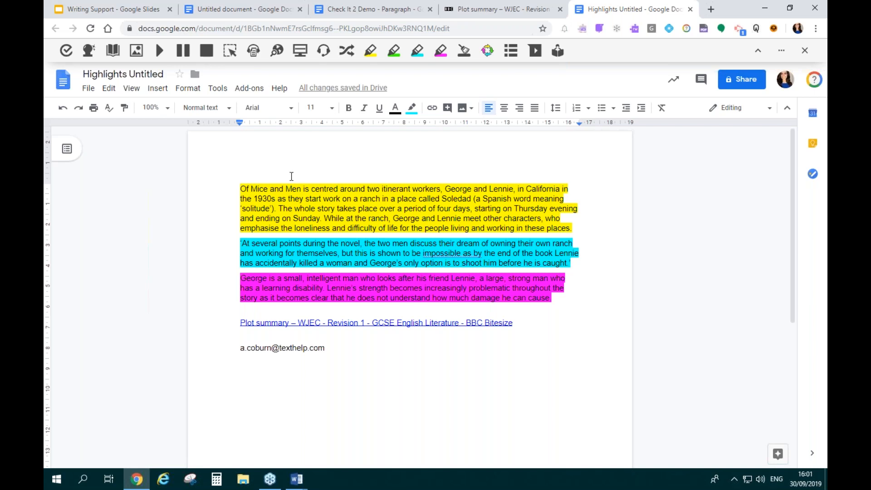
# Step: Clear the highlights from all three collected paragraphs in the document
pyautogui.moveTo(233, 189); pyautogui.dragTo(563, 296)
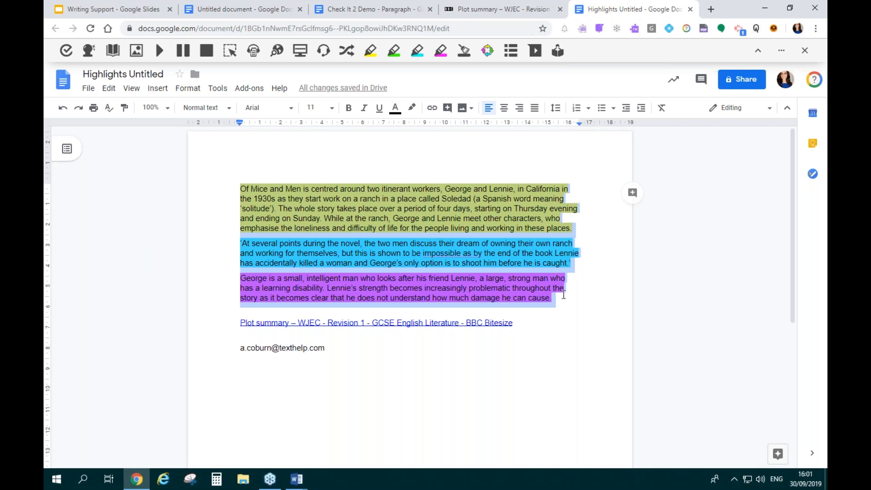
pyautogui.click(468, 54)
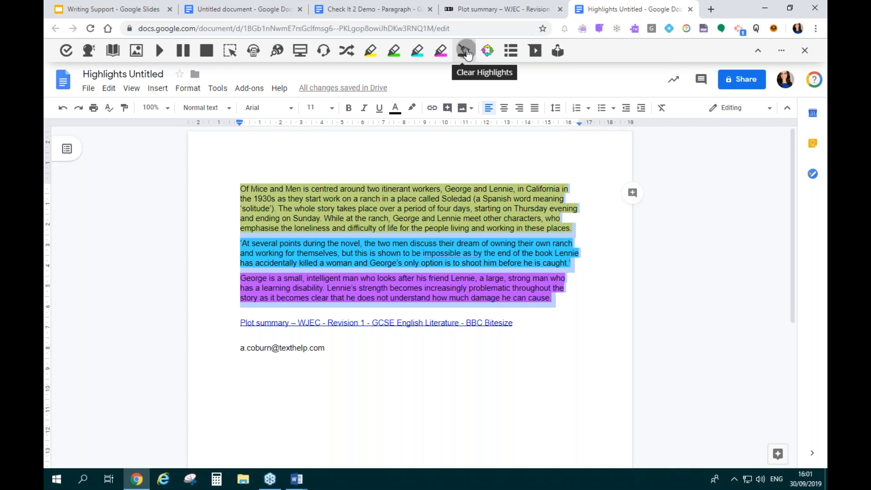
pyautogui.click(477, 169)
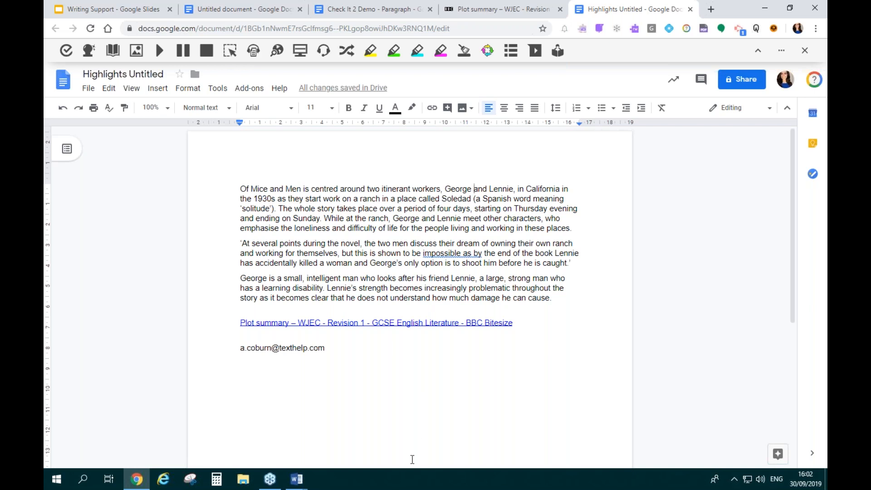
# Step: Start a new line below the e-mail address and turn on word prediction
pyautogui.click(403, 370)
pyautogui.press('Return')
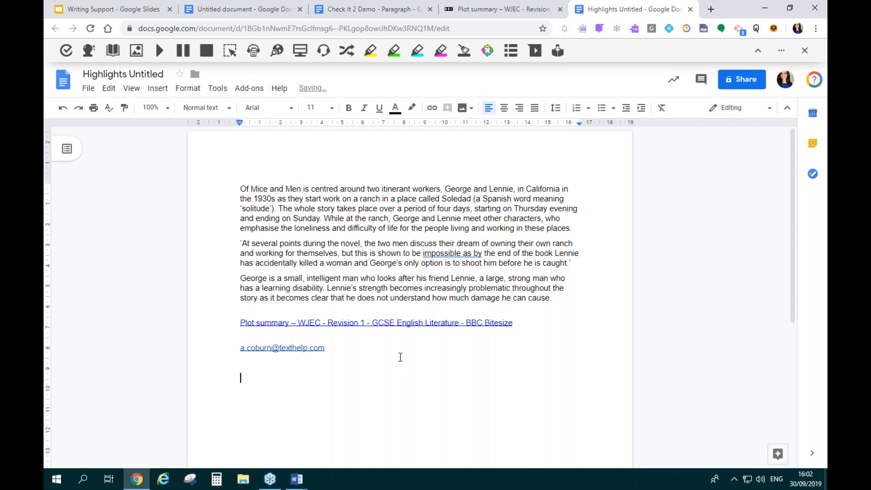
pyautogui.scroll(-1, 398, 356)
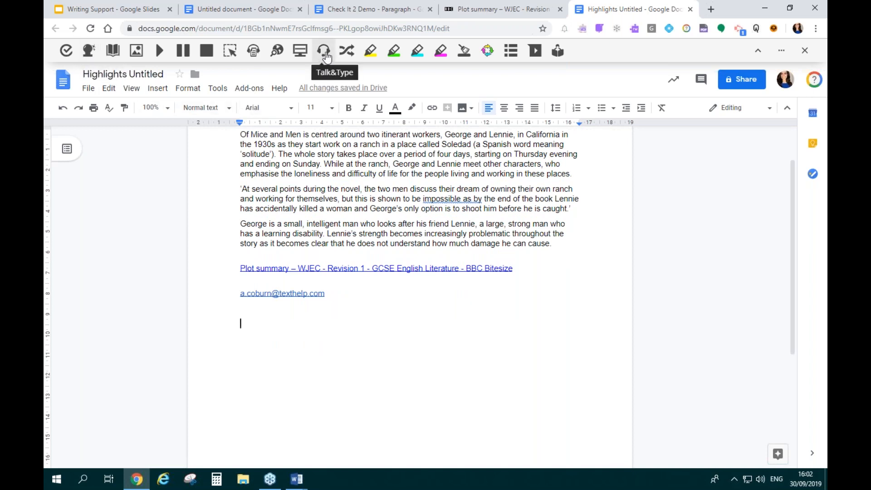
pyautogui.click(89, 51)
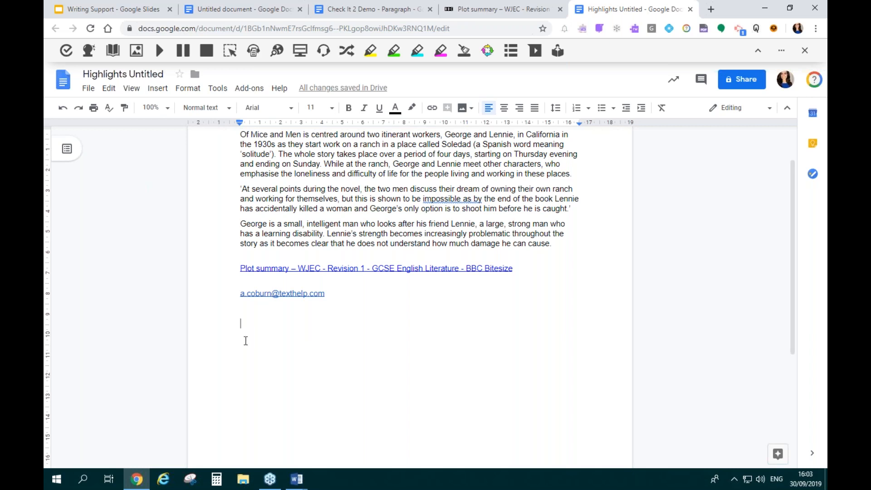
pyautogui.scroll(-3, 258, 217)
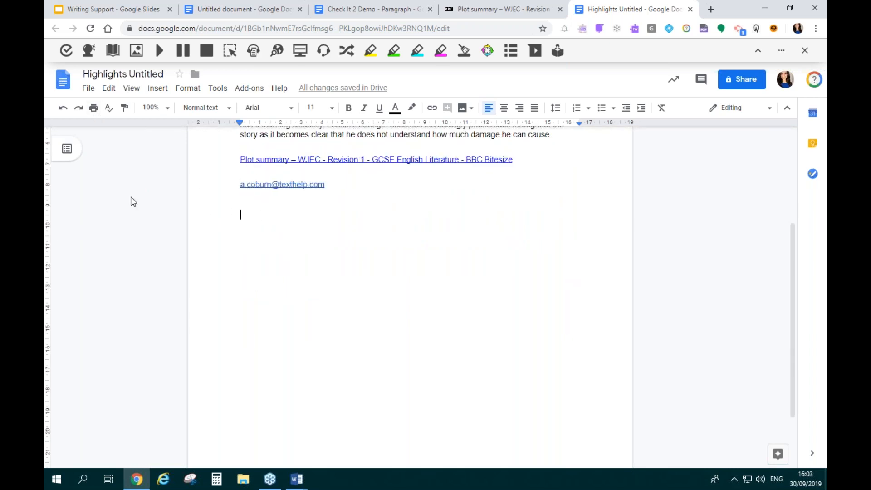
pyautogui.click(91, 55)
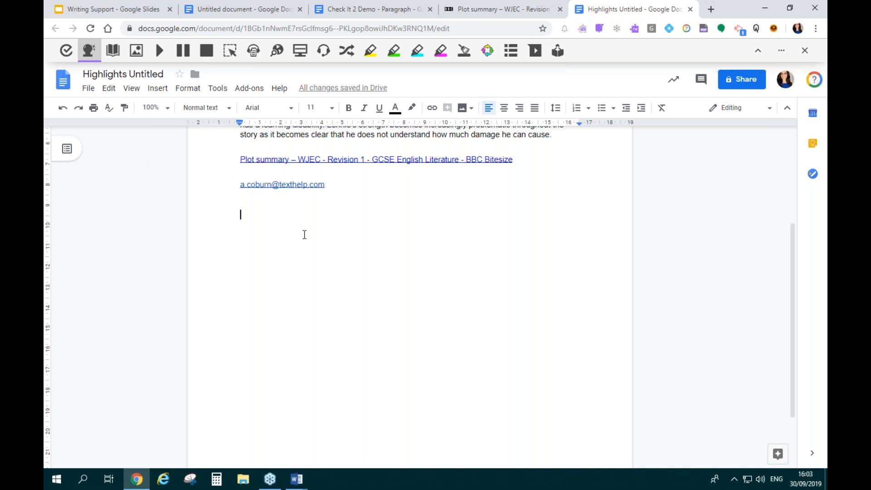
# Step: Write "Once upon a time" on the new line, completing "Once", "upon" and "time" from the predicted words
pyautogui.write('On')
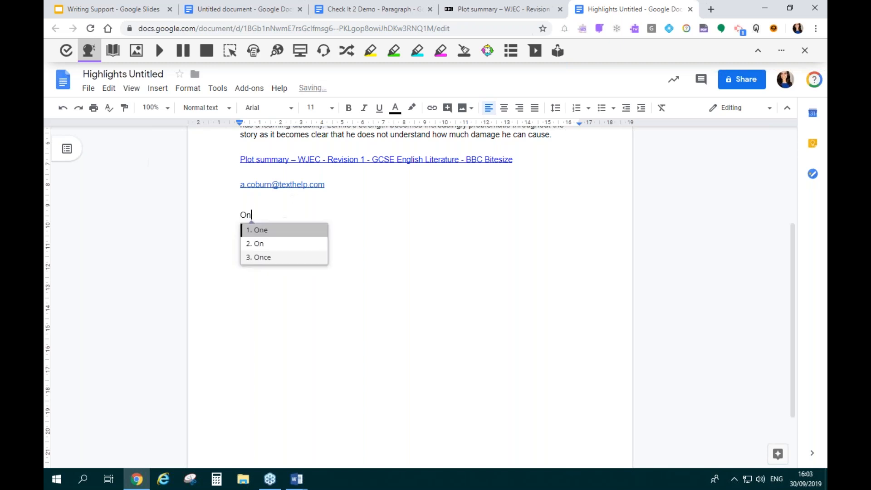
pyautogui.click(274, 258)
pyautogui.write('up')
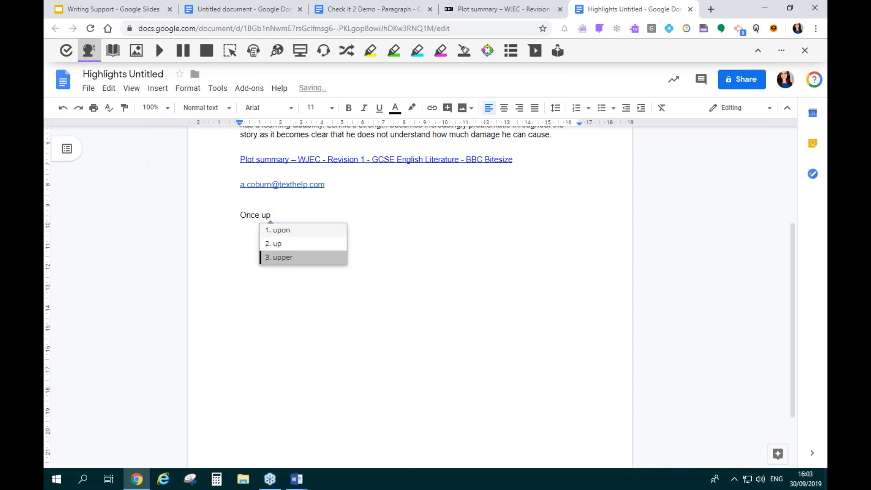
pyautogui.click(293, 235)
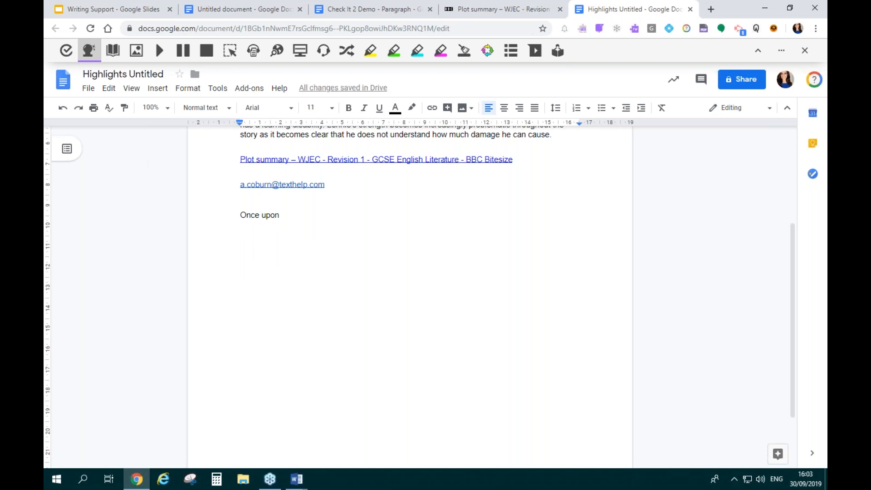
pyautogui.write('a')
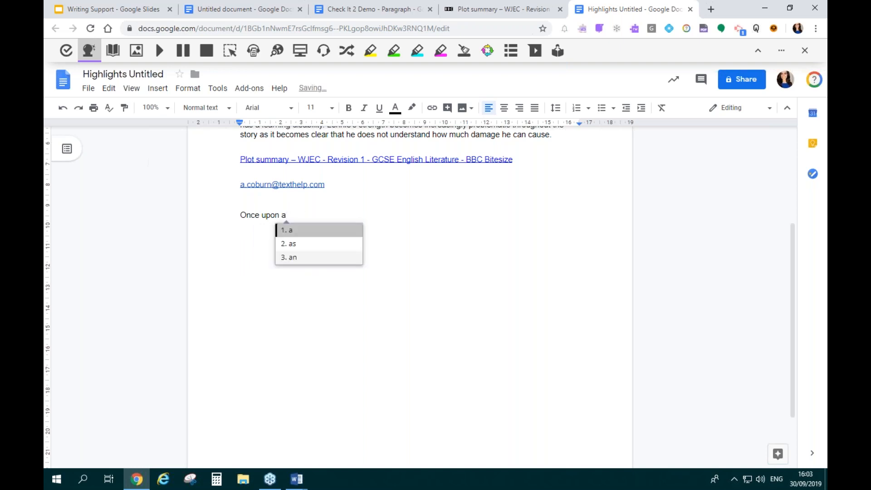
pyautogui.write(' t')
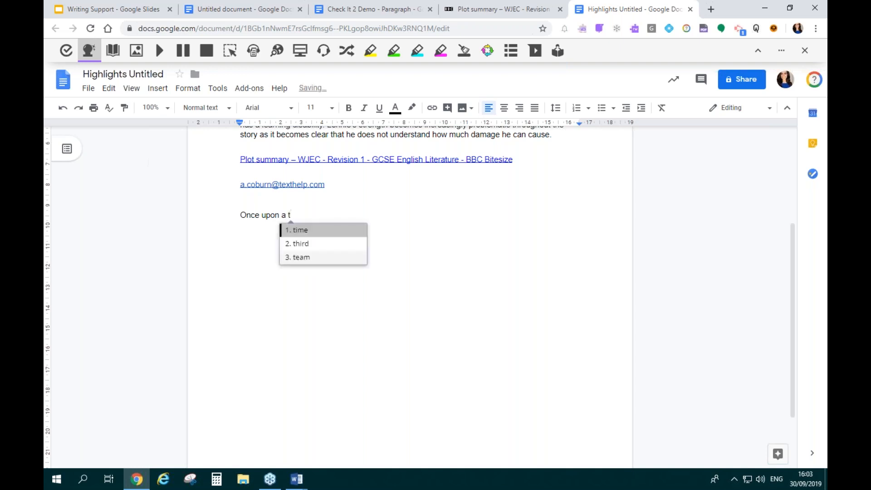
pyautogui.click(325, 227)
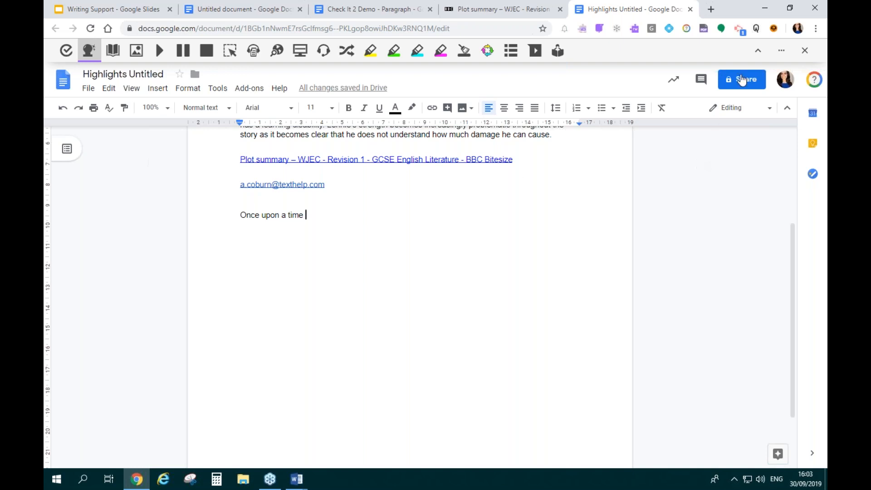
pyautogui.click(783, 53)
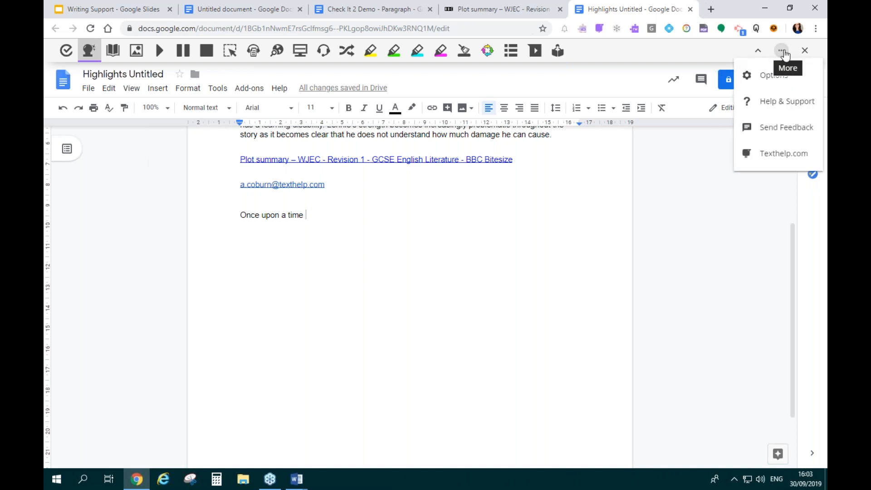
pyautogui.click(776, 77)
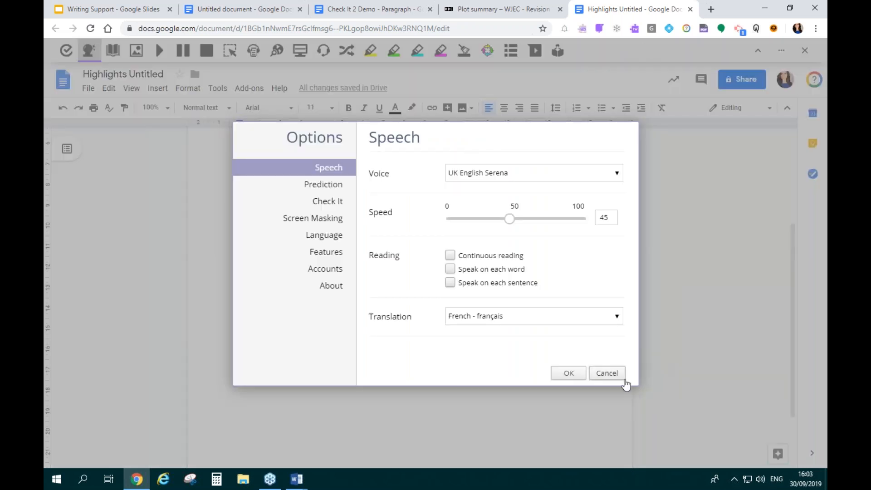
pyautogui.click(611, 371)
# Step: Turn off word prediction and set its number of results to 10 in the Read&Write options
pyautogui.click(89, 51)
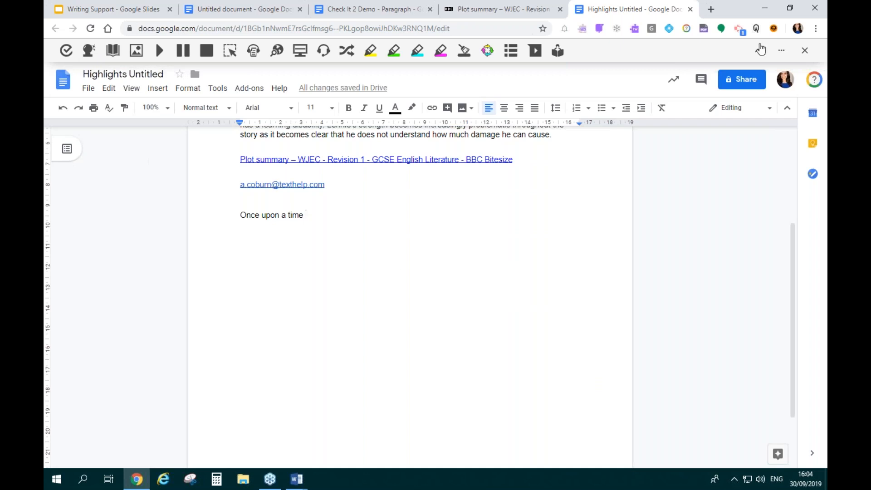
pyautogui.click(783, 52)
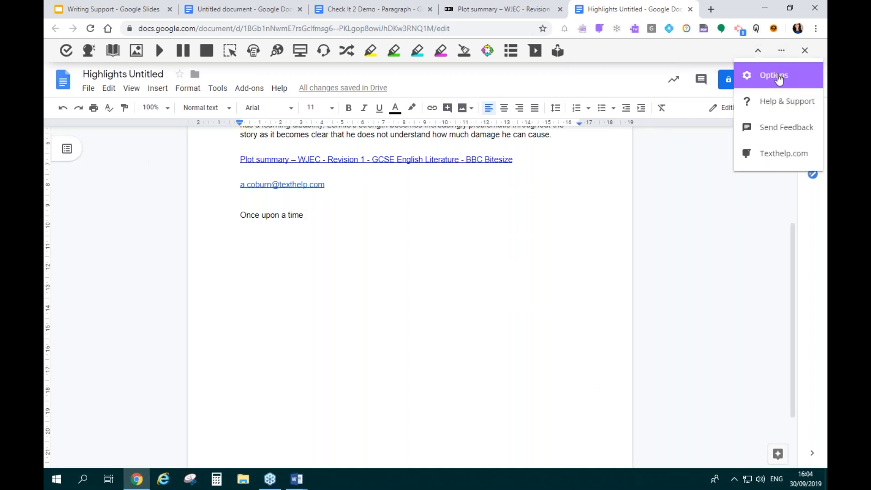
pyautogui.click(776, 75)
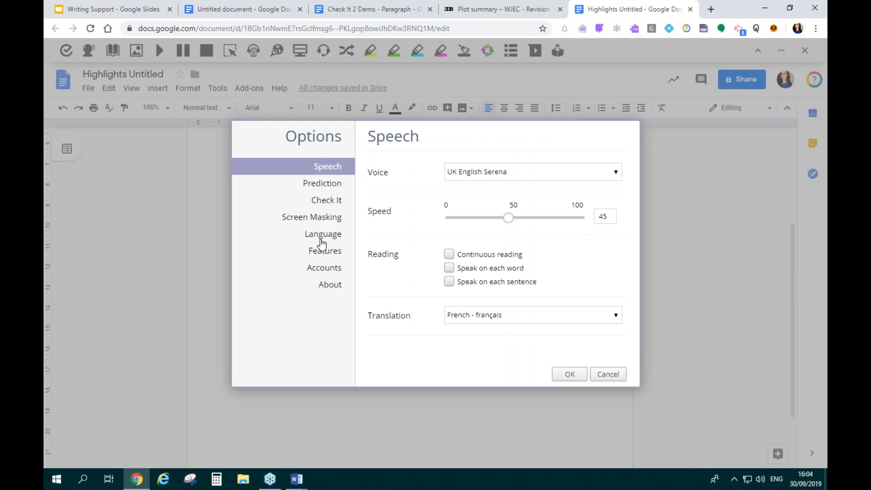
pyautogui.click(328, 187)
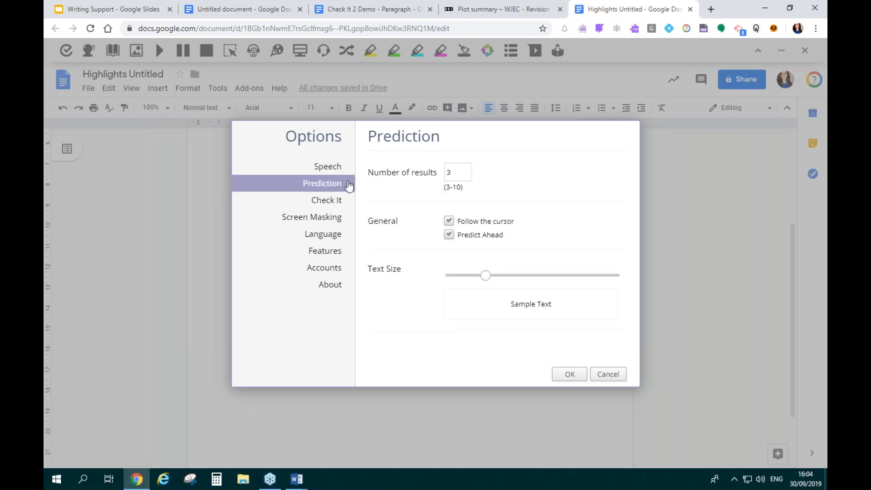
pyautogui.doubleClick(453, 176)
pyautogui.write('10')
pyautogui.click(570, 374)
# Step: Start a new paragraph below "Once upon a time" and turn word prediction back on
pyautogui.click(354, 219)
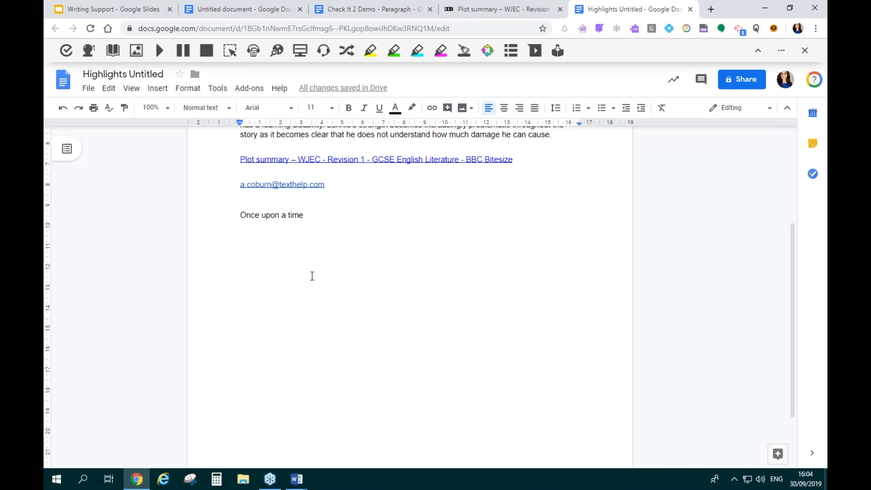
pyautogui.press('Return')
pyautogui.press('Return')
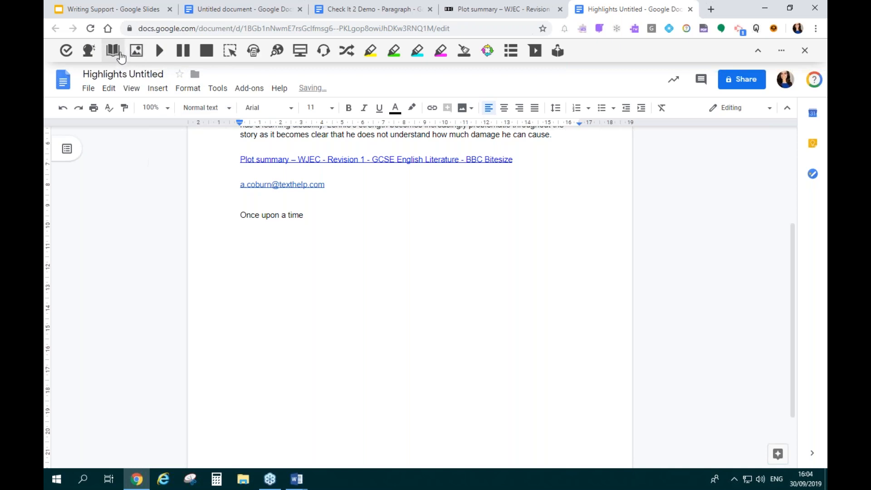
pyautogui.click(89, 53)
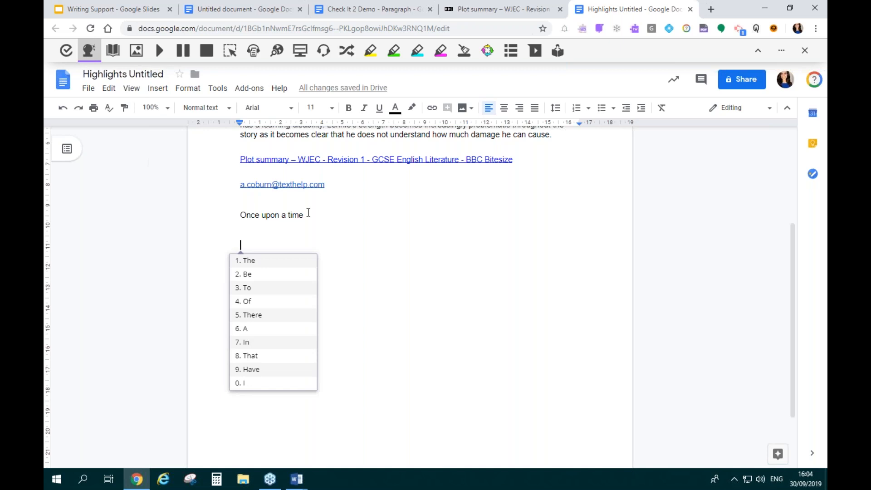
# Step: Write "Once upon a time when the sun was" in the new paragraph, picking the predicted words wherever they match
pyautogui.write('On')
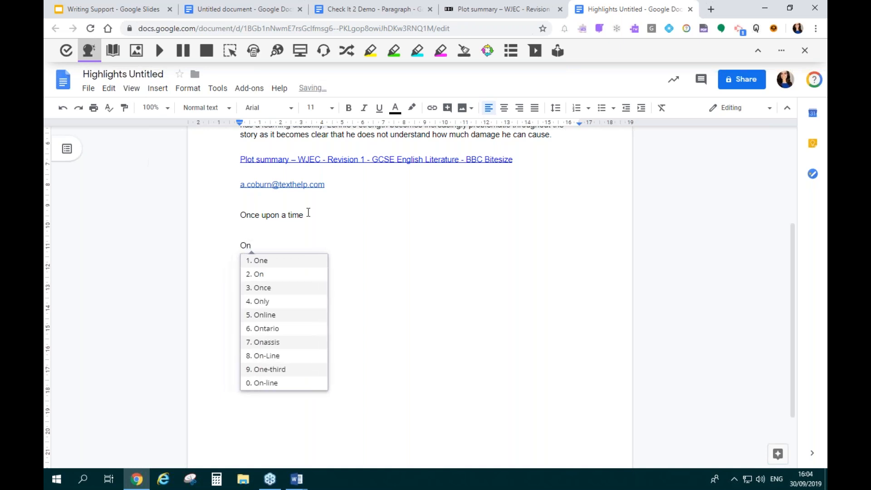
pyautogui.write('c')
pyautogui.click(278, 261)
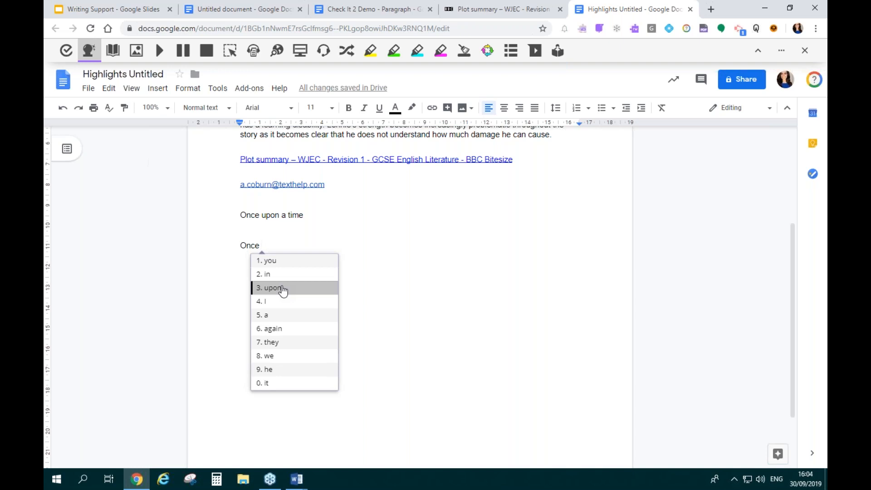
pyautogui.click(283, 290)
pyautogui.click(300, 262)
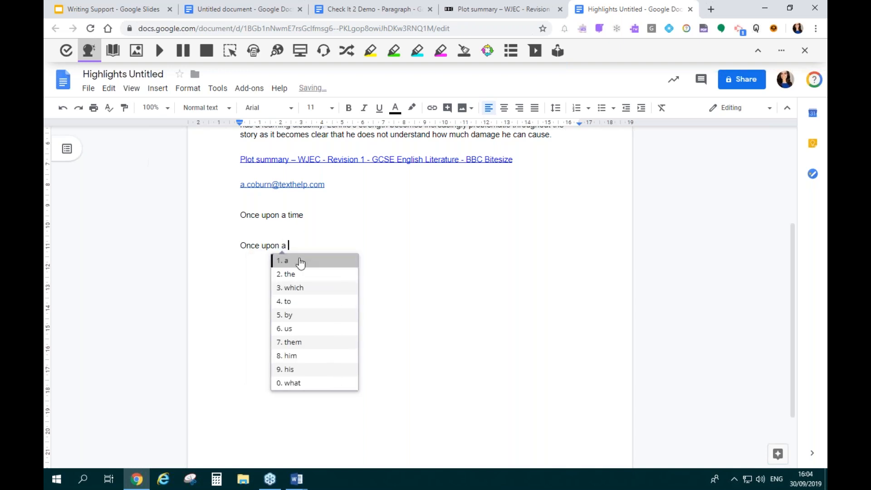
pyautogui.click(300, 261)
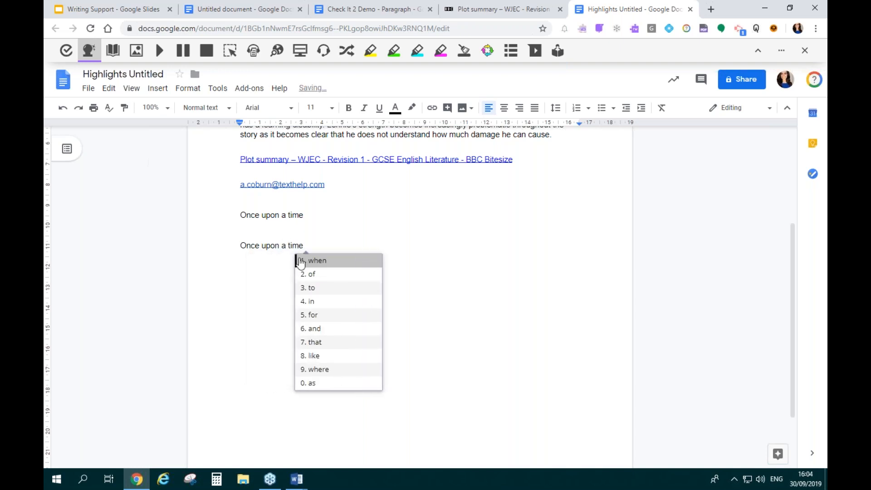
pyautogui.click(301, 261)
pyautogui.click(330, 261)
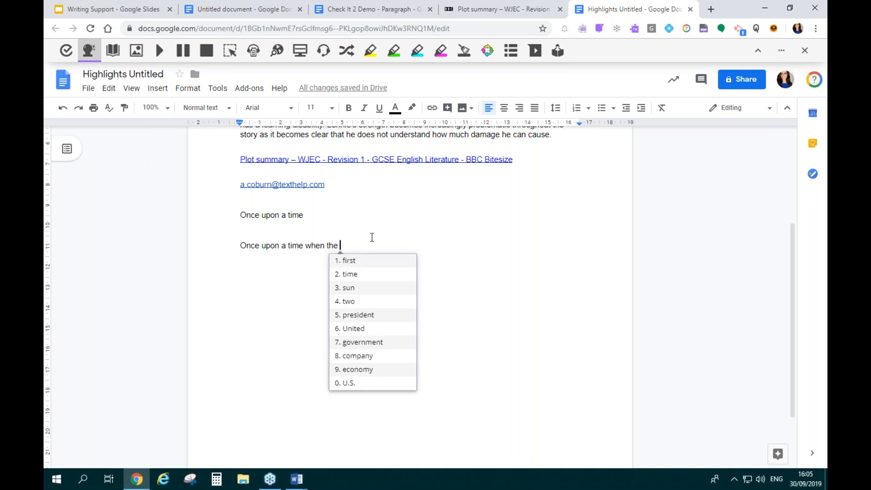
pyautogui.write('sun')
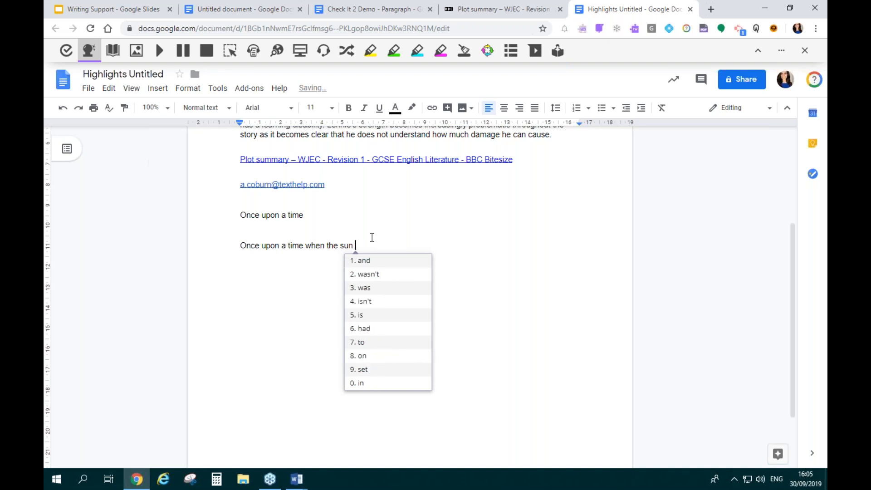
pyautogui.click(363, 289)
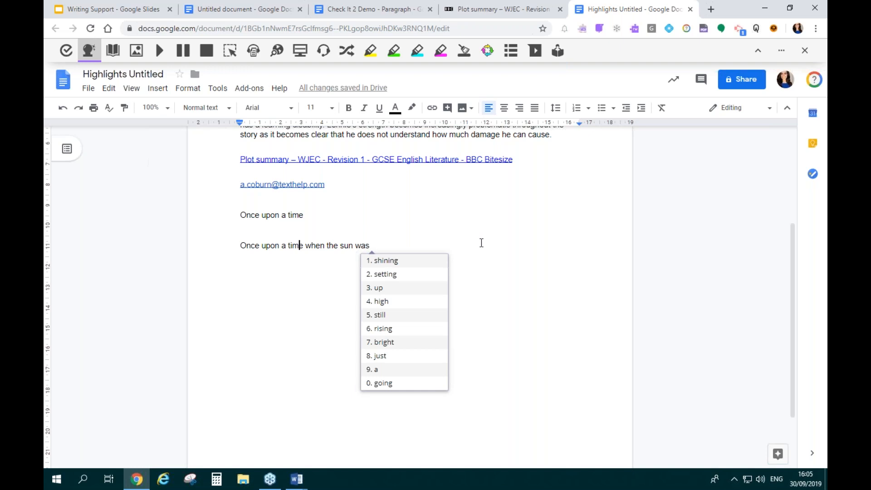
# Step: Write "My favourite subject is physics" in a new paragraph, spelling "favarit" and "fizics" phonetically and replacing them with the predicted words
pyautogui.press('Return')
pyautogui.press('Return')
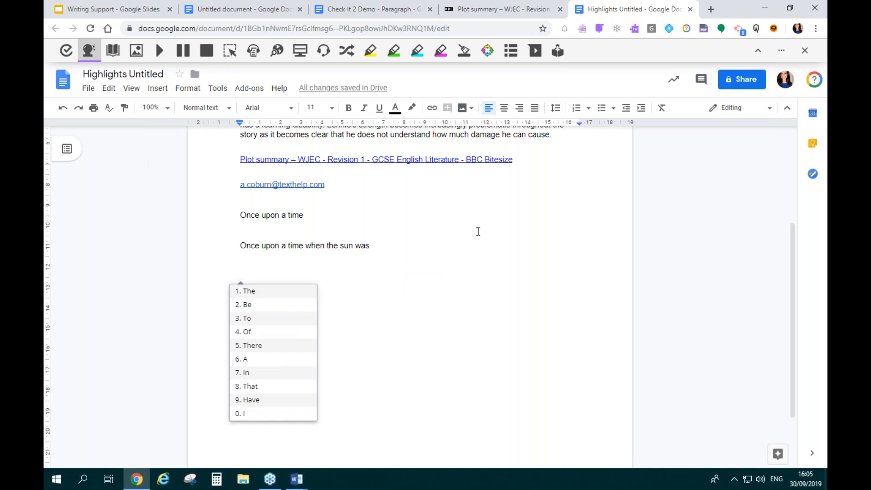
pyautogui.write('My')
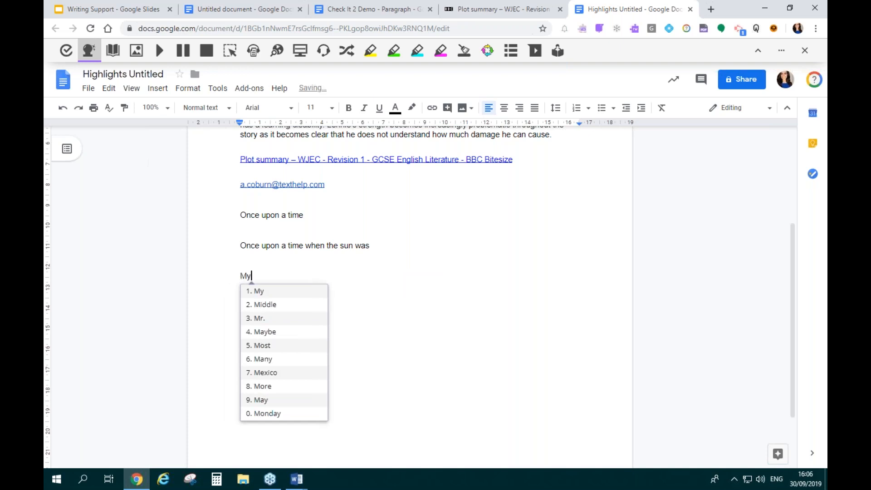
pyautogui.write(' favarit')
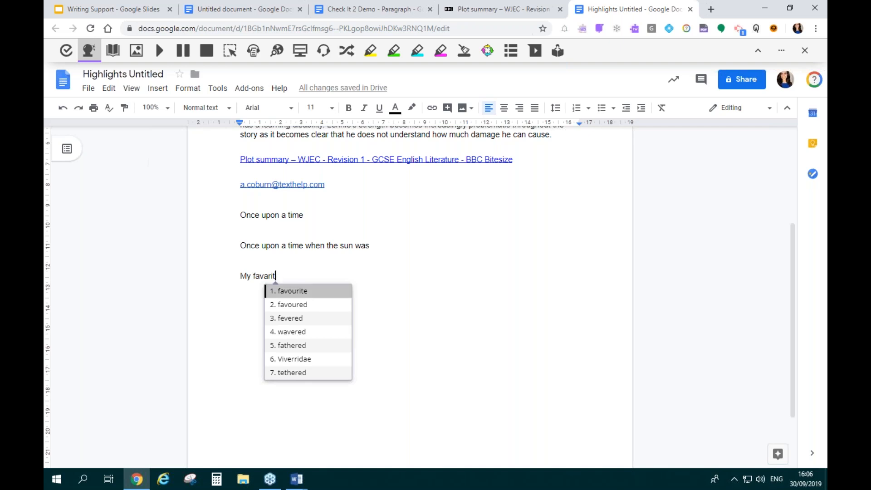
pyautogui.click(292, 291)
pyautogui.write('subject')
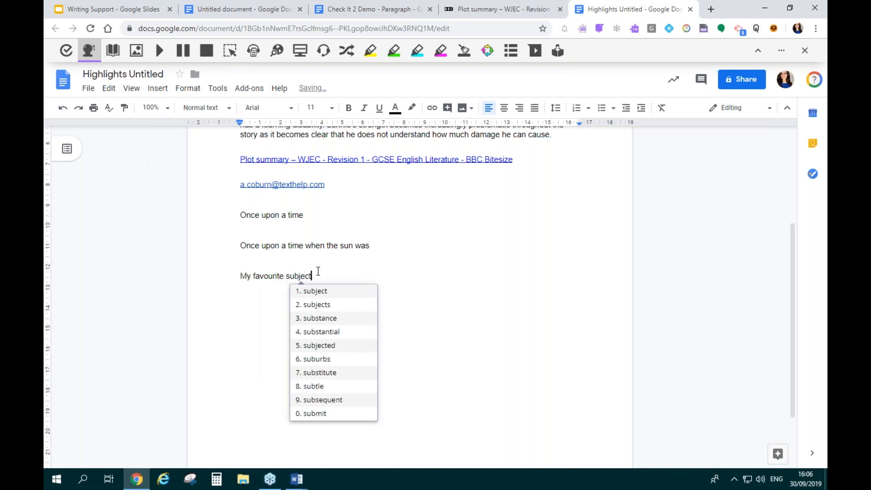
pyautogui.write(' is fizics')
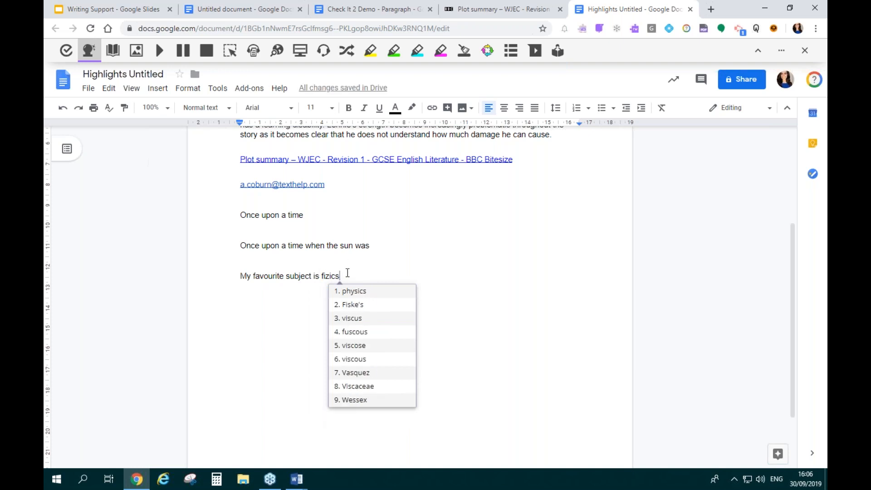
pyautogui.click(360, 293)
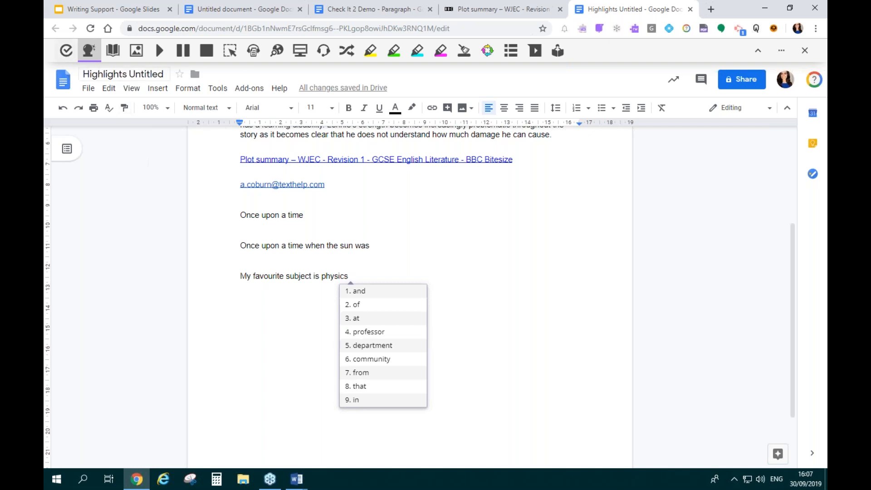
# Step: Turn off word prediction and start a new paragraph below "My favourite subject is physics"
pyautogui.click(88, 52)
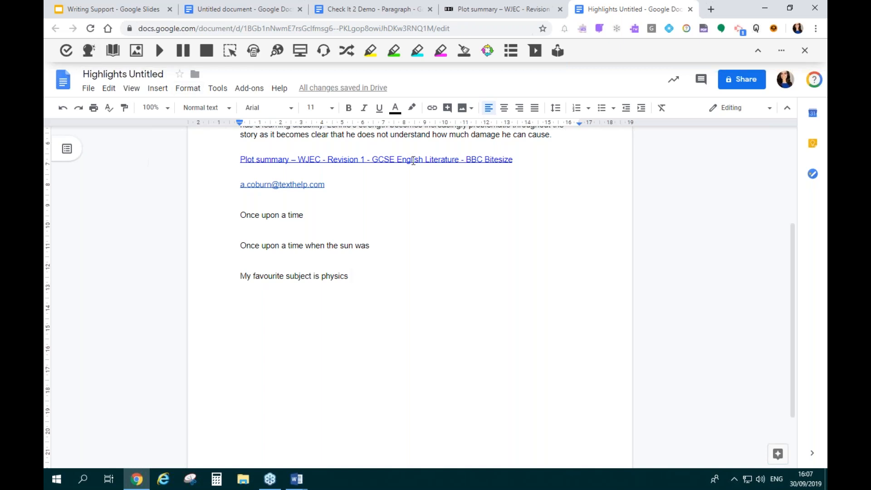
pyautogui.press('Return')
pyautogui.press('Return')
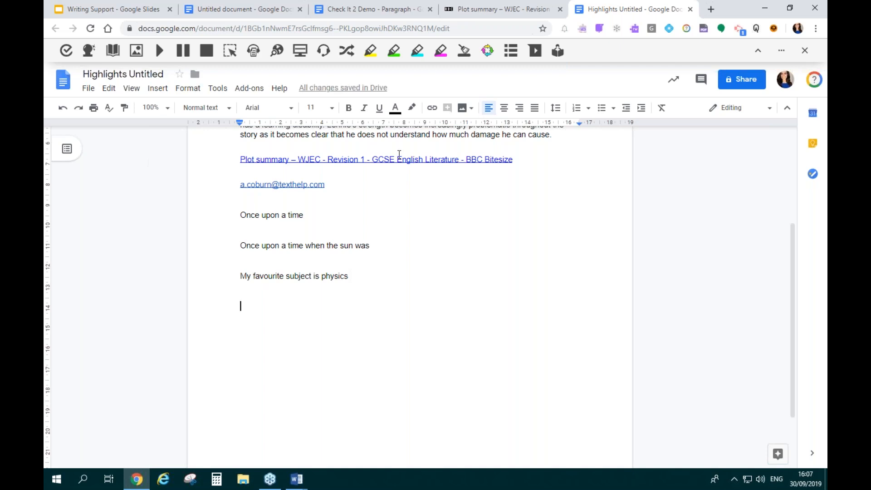
# Step: Dictate "My favourite subject is physics" into the new paragraph with Talk&Type, then stop dictation and close its microphone window
pyautogui.click(327, 55)
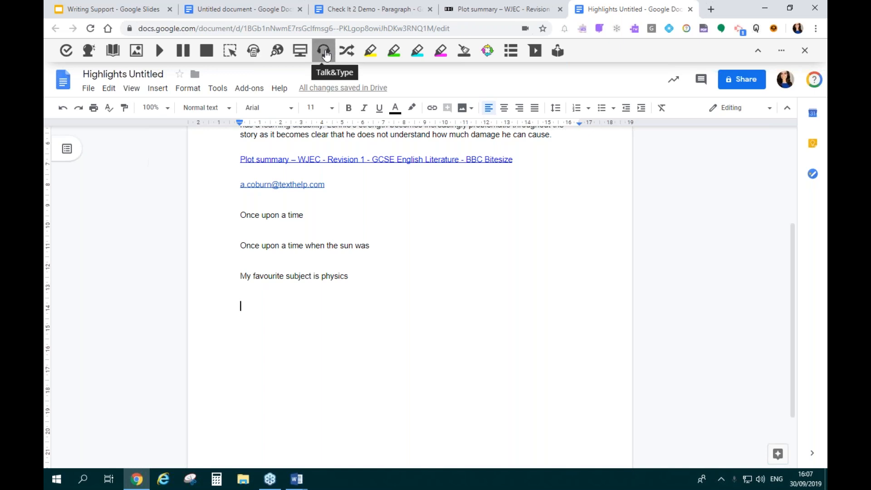
pyautogui.moveTo(103, 211)
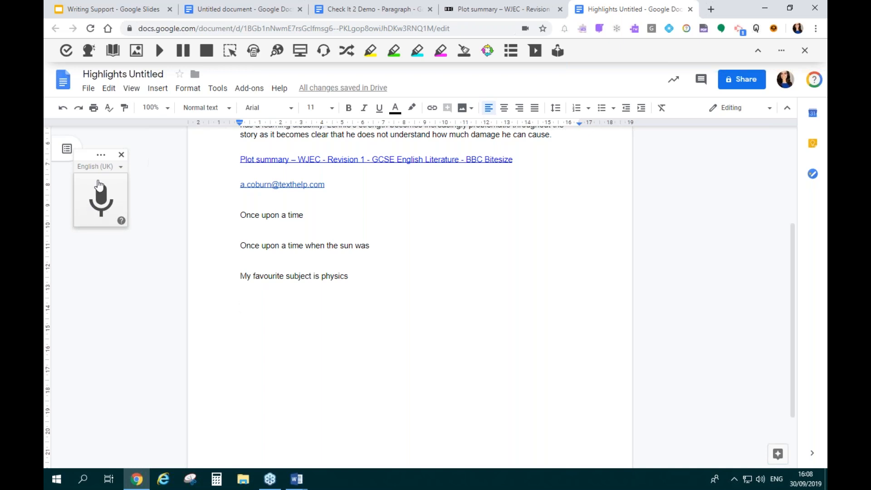
pyautogui.moveTo(92, 157); pyautogui.dragTo(114, 187)
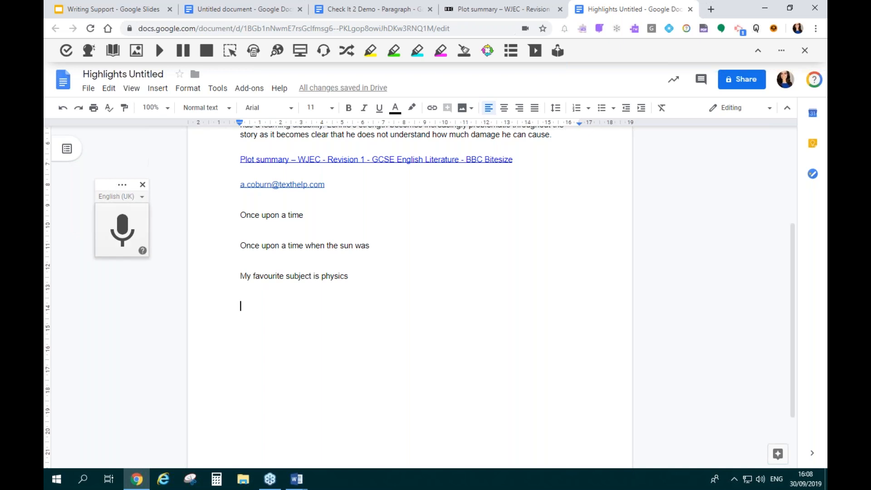
pyautogui.click(122, 239)
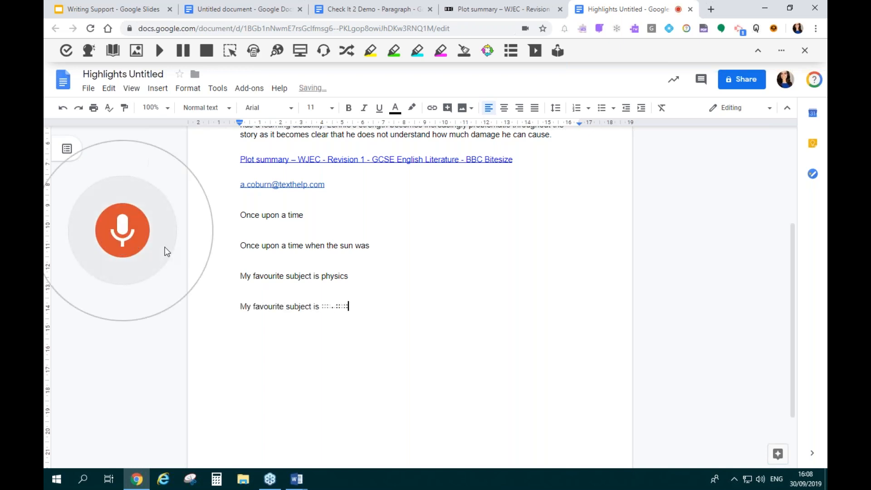
pyautogui.click(122, 232)
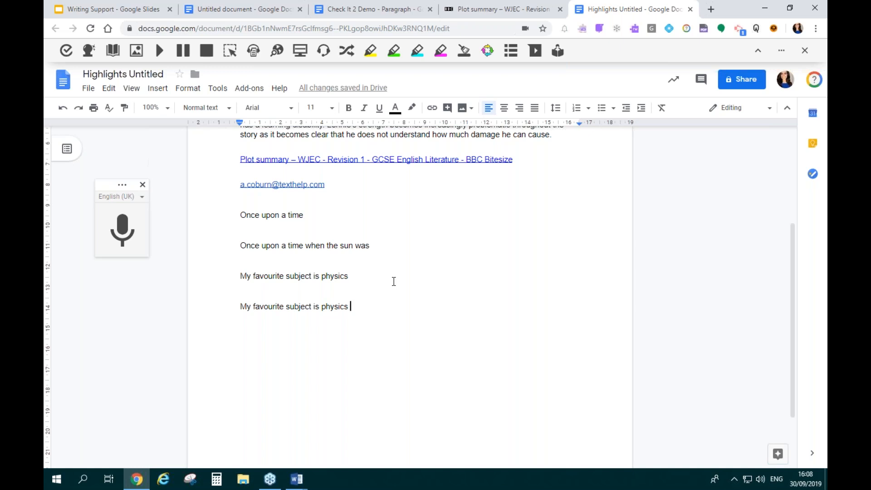
pyautogui.click(142, 185)
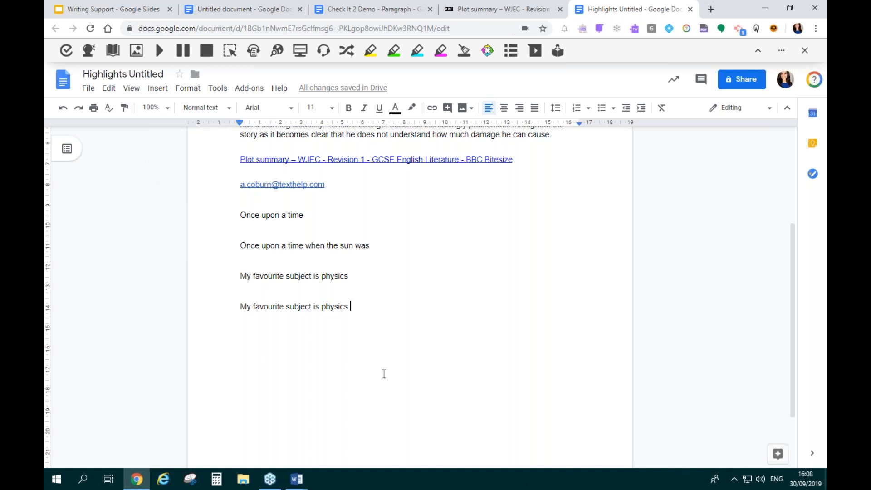
pyautogui.scroll(-1, 474, 365)
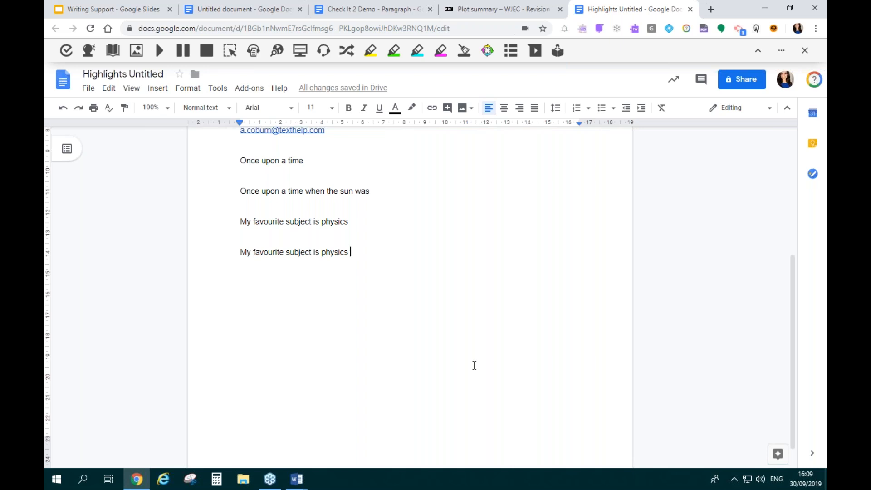
pyautogui.click(818, 309)
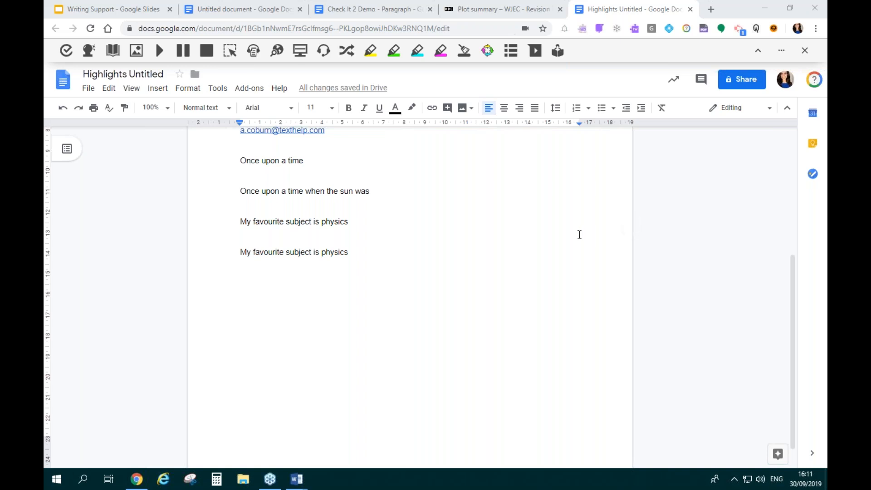
# Step: Look up "itinerant" from the first paragraph in the Dictionary, play its noun definition aloud, and close the definition window
pyautogui.scroll(5, 429, 203)
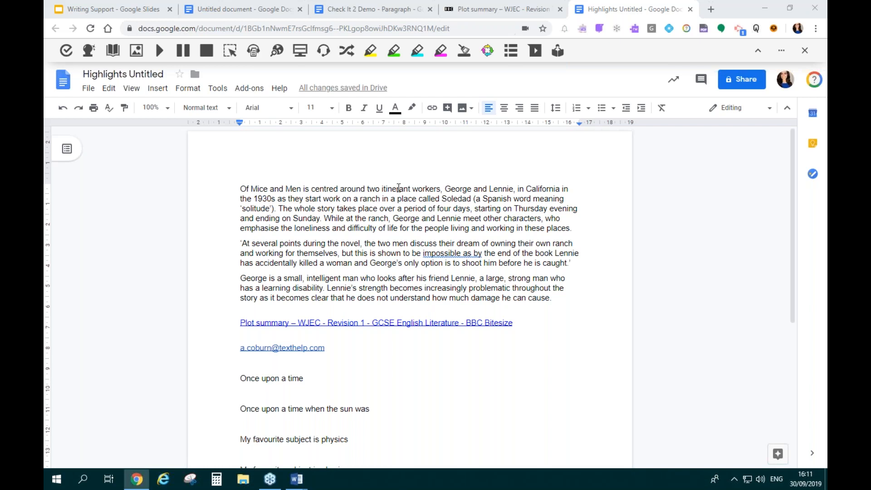
pyautogui.doubleClick(399, 188)
pyautogui.click(113, 51)
pyautogui.moveTo(201, 163); pyautogui.dragTo(135, 152)
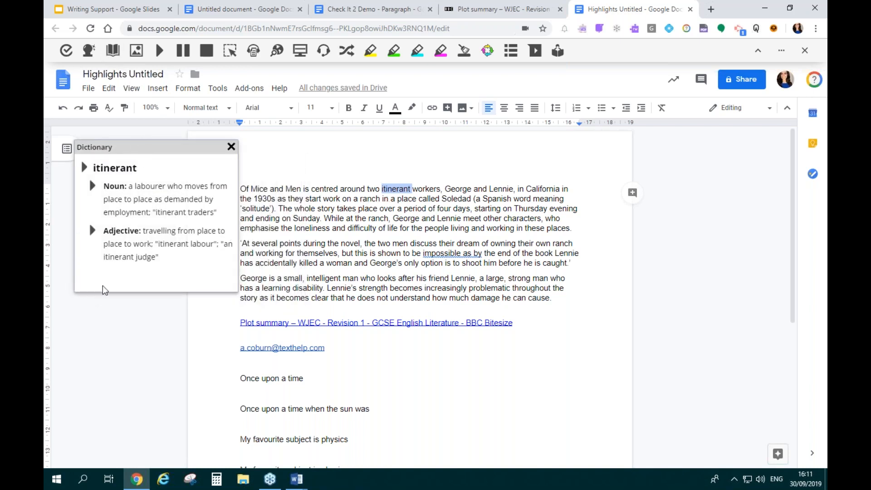
pyautogui.moveTo(191, 148); pyautogui.dragTo(167, 153)
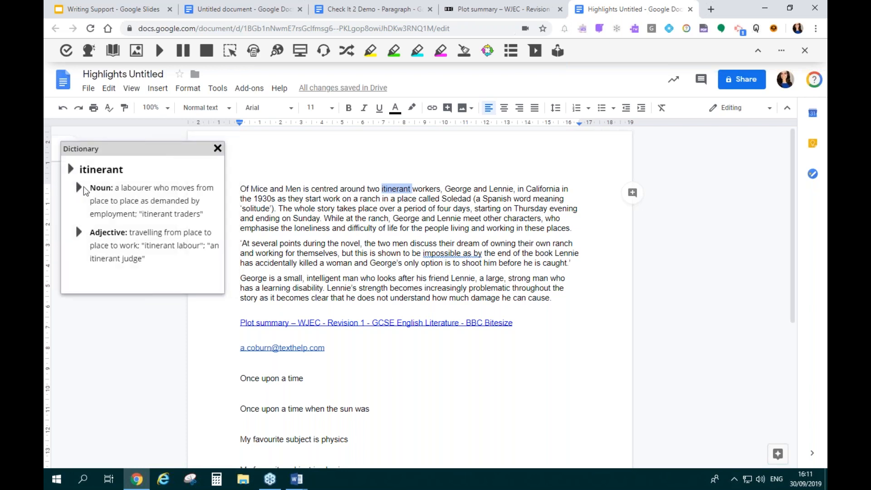
pyautogui.click(82, 188)
pyautogui.click(218, 148)
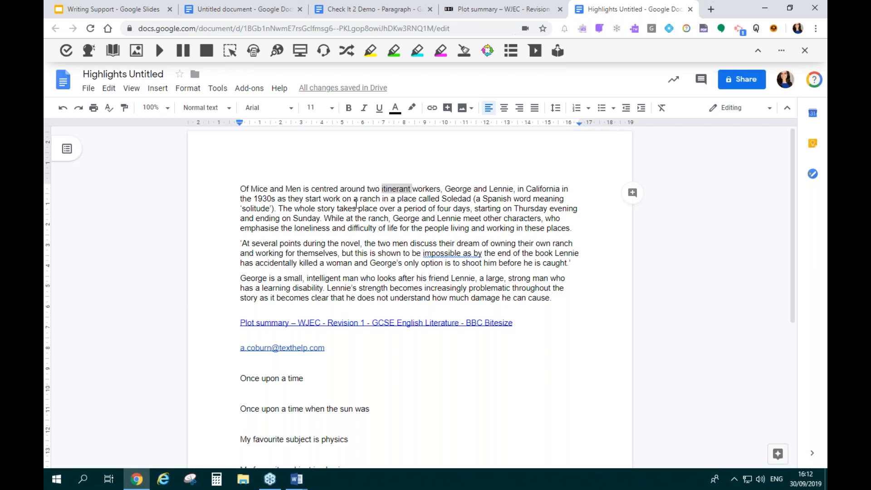
# Step: Look up "ranch", "loneliness" and "difficulty" from the first paragraph in the Dictionary, then close it and deselect the word
pyautogui.doubleClick(371, 199)
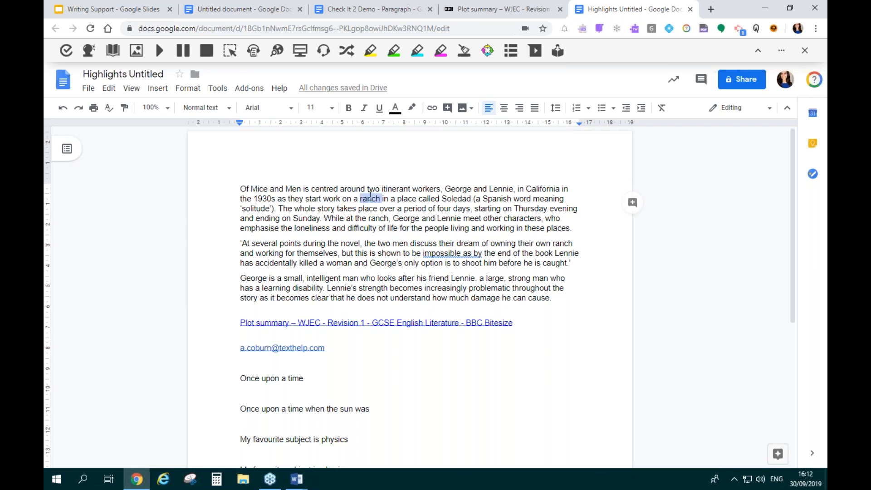
pyautogui.click(116, 55)
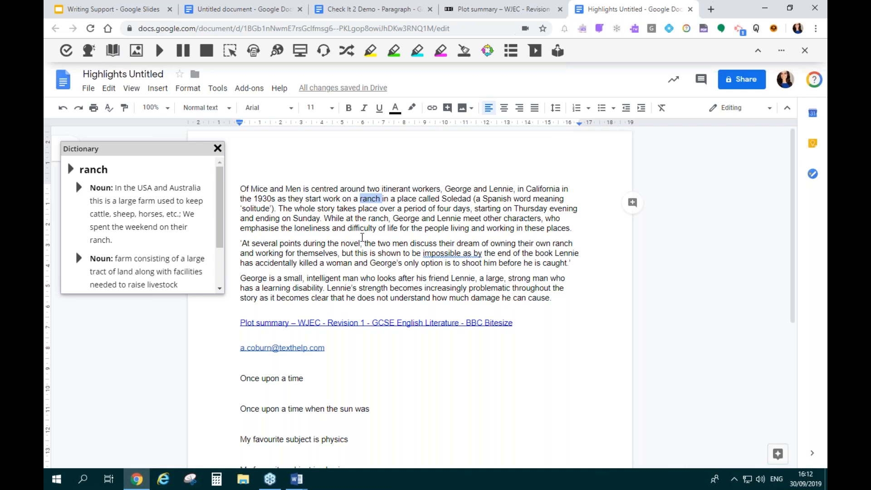
pyautogui.doubleClick(313, 227)
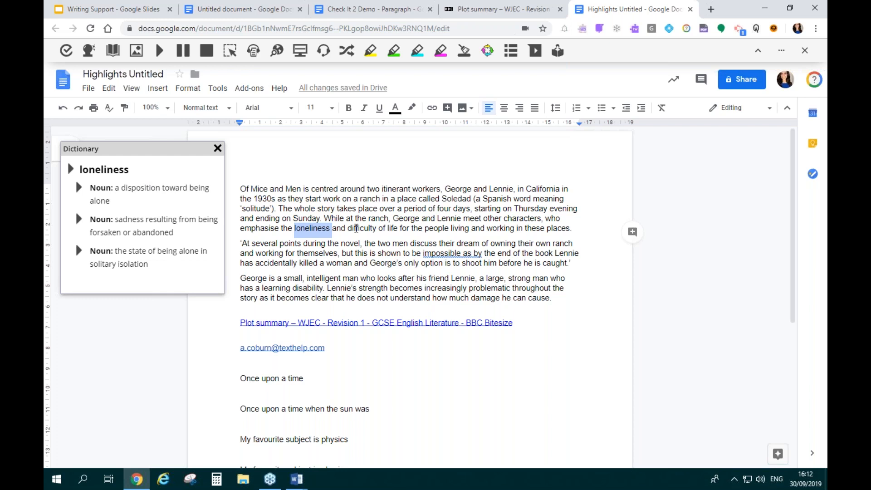
pyautogui.doubleClick(356, 228)
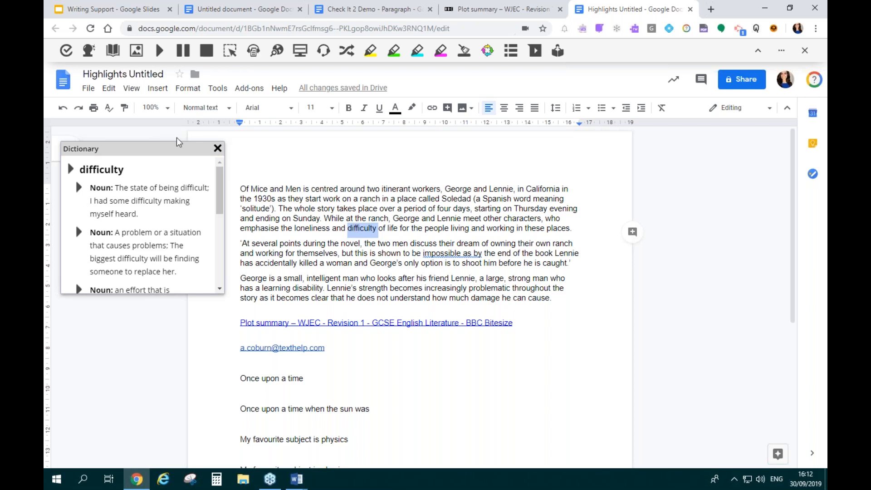
pyautogui.click(218, 148)
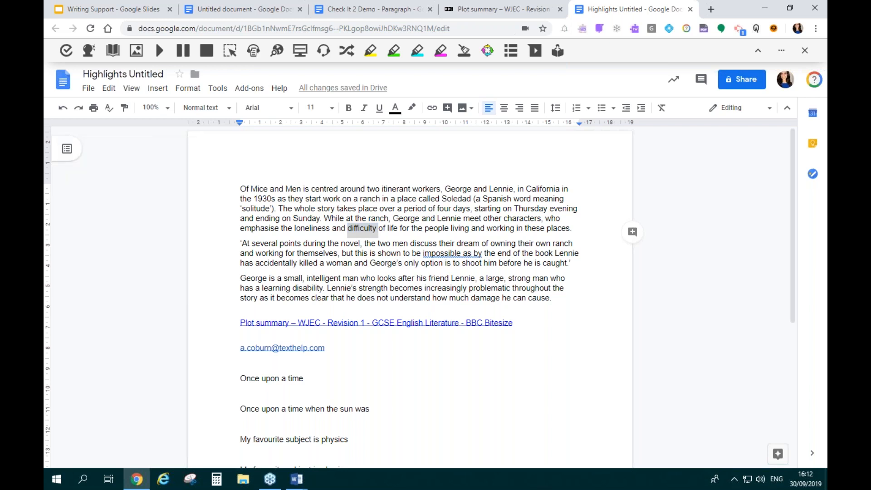
pyautogui.click(113, 51)
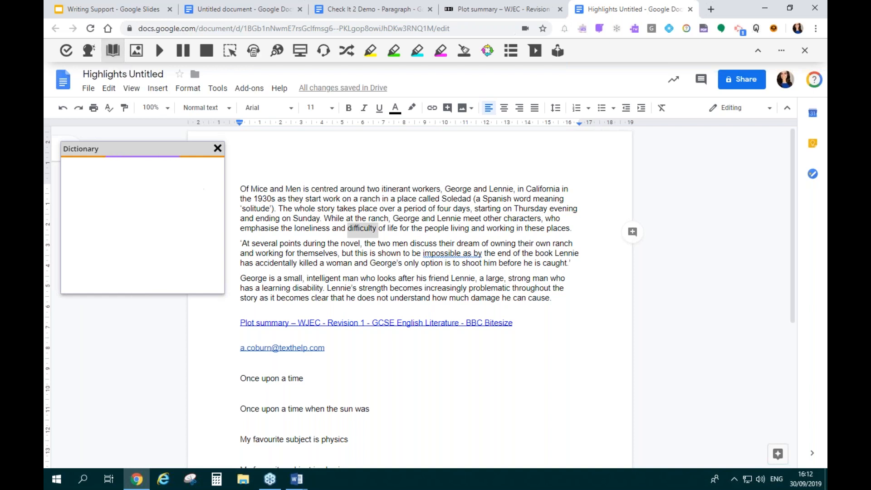
pyautogui.click(218, 149)
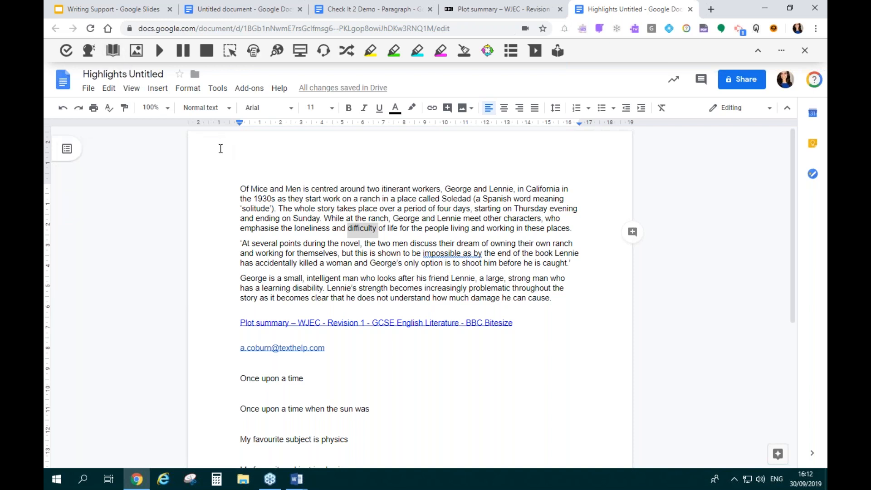
pyautogui.click(374, 298)
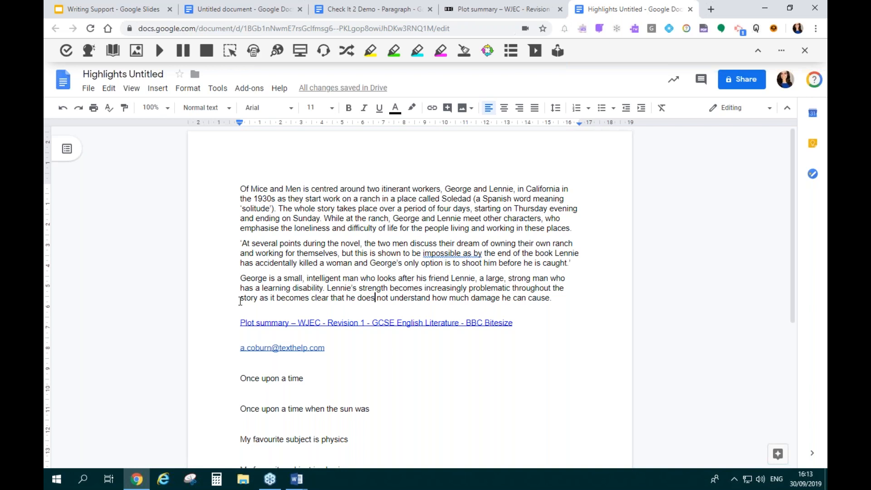
# Step: Enable continuous reading in the Read&Write speech options and apply the change
pyautogui.click(782, 51)
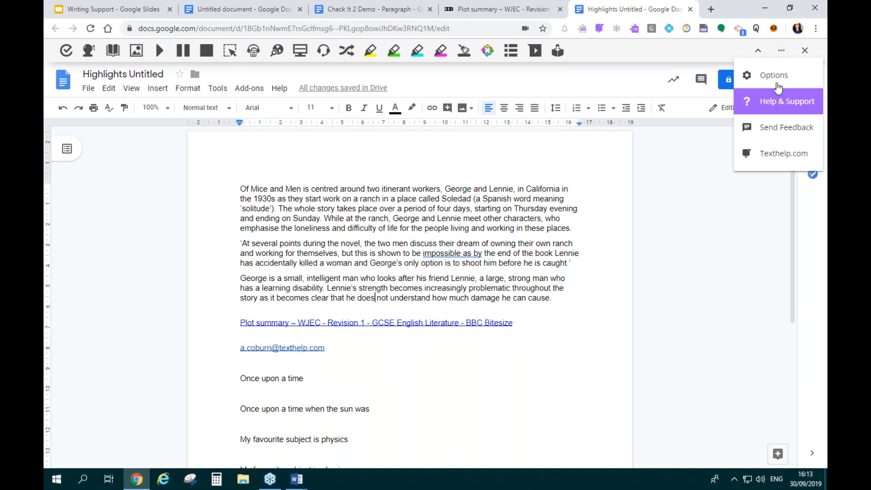
pyautogui.click(777, 78)
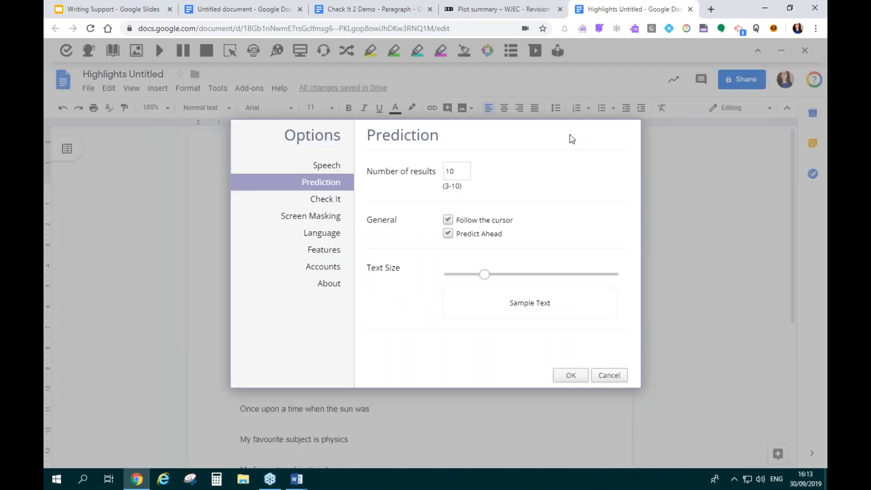
pyautogui.click(325, 172)
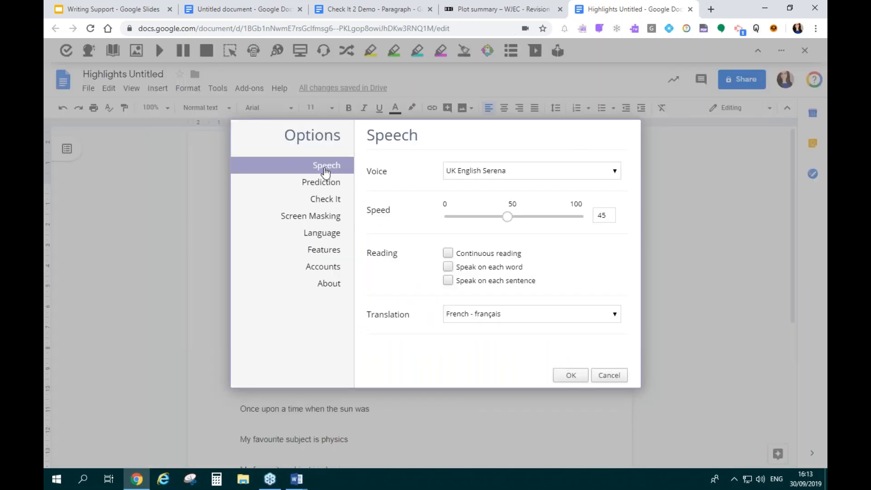
pyautogui.click(448, 254)
pyautogui.click(567, 376)
# Step: Read the document aloud from the start of the first paragraph, then stop the playback
pyautogui.click(240, 189)
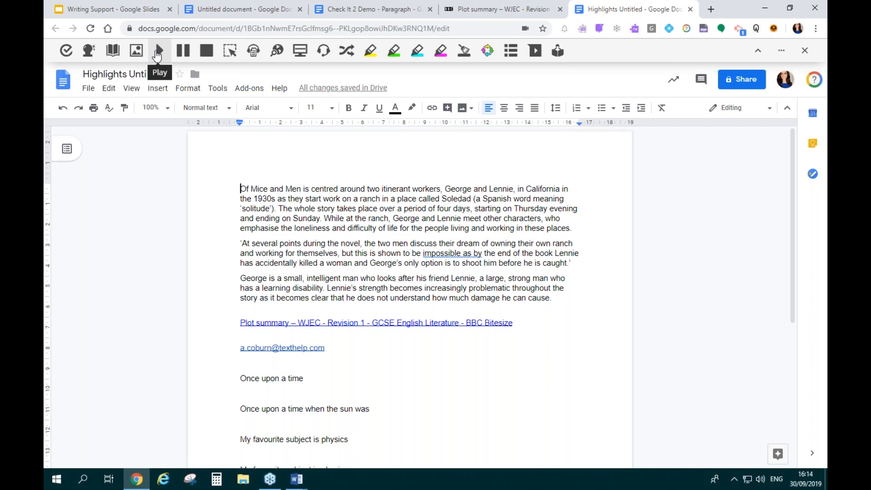
pyautogui.click(157, 56)
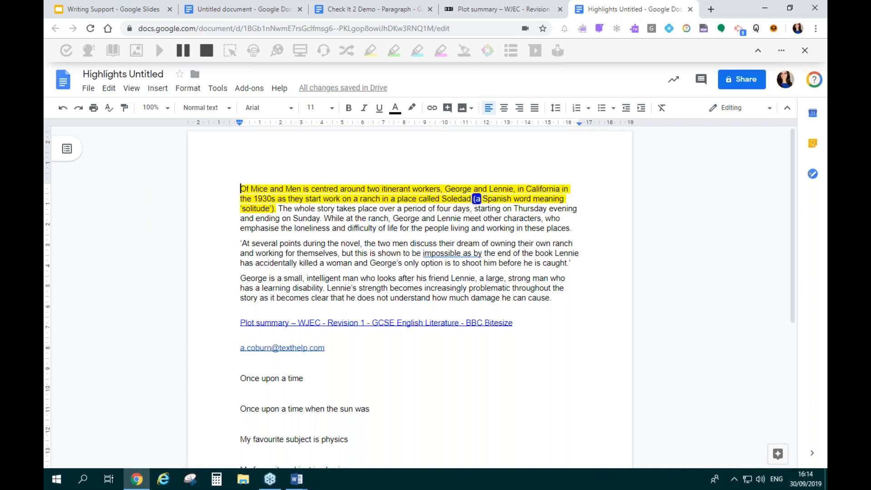
pyautogui.click(208, 52)
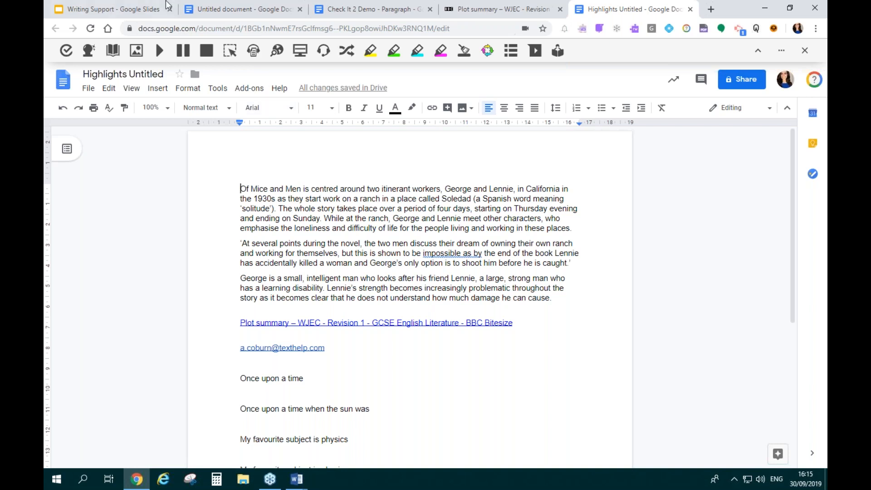
# Step: Run Check It on the "Check It 2 Demo - Paragraph" document and show the suggestions for "deeling"
pyautogui.click(352, 9)
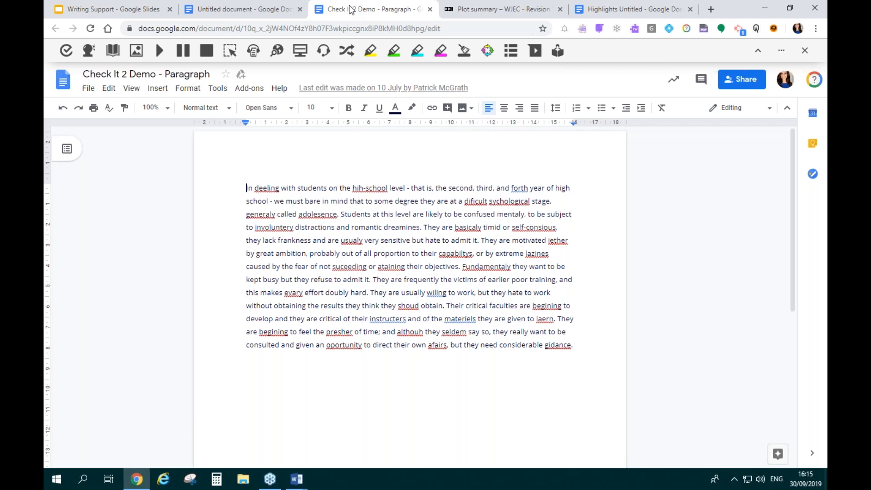
pyautogui.click(66, 55)
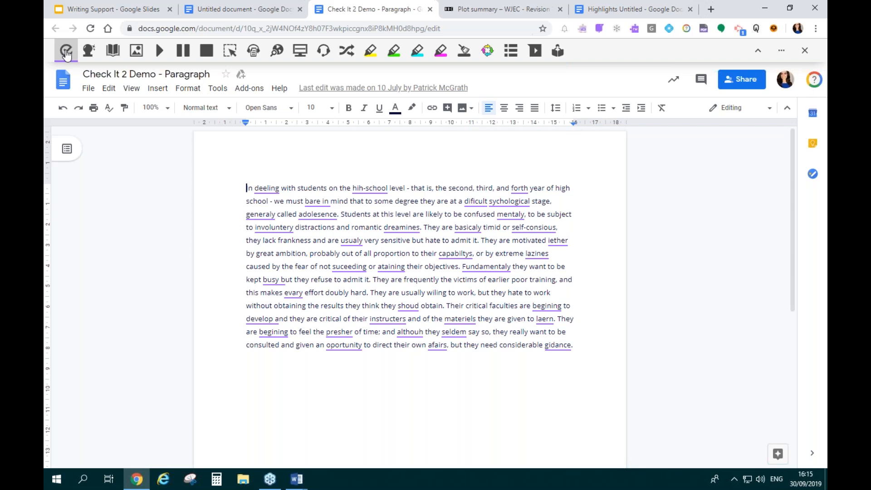
pyautogui.click(266, 188)
pyautogui.click(266, 189)
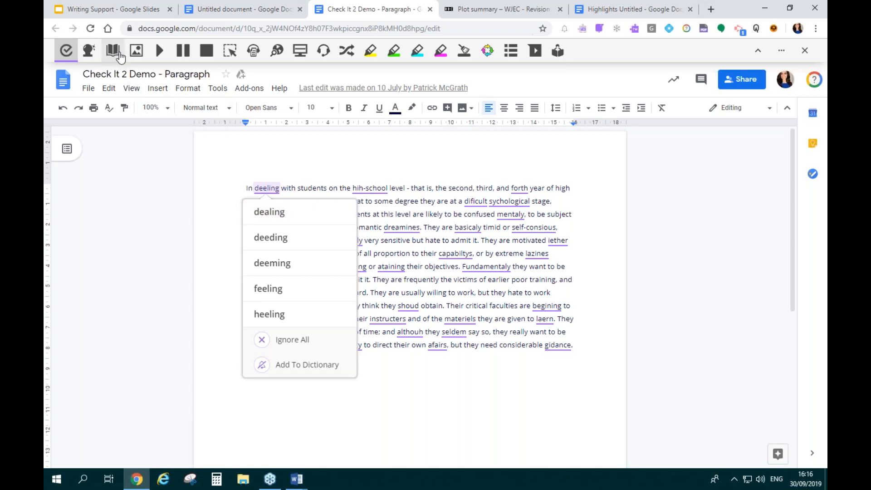
# Step: Look up "deeling" in the Dictionary and Picture Dictionary, and place their windows on either side of the paragraph
pyautogui.click(138, 55)
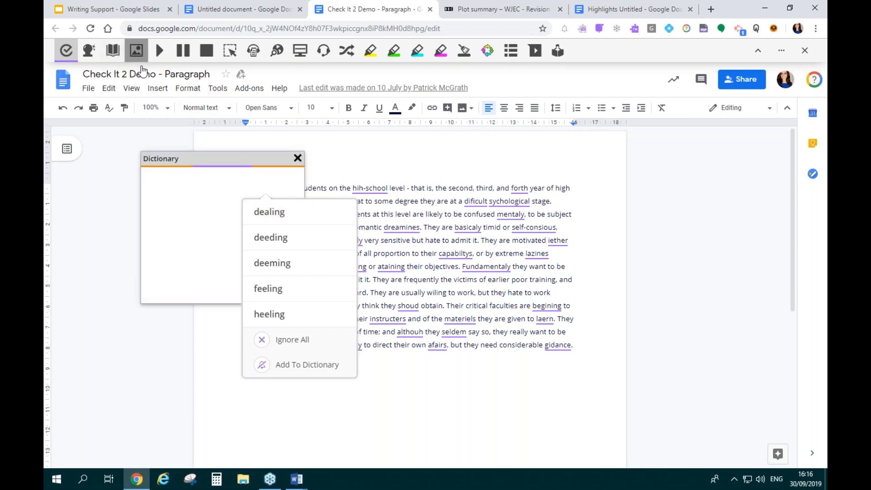
pyautogui.moveTo(158, 159); pyautogui.dragTo(89, 159)
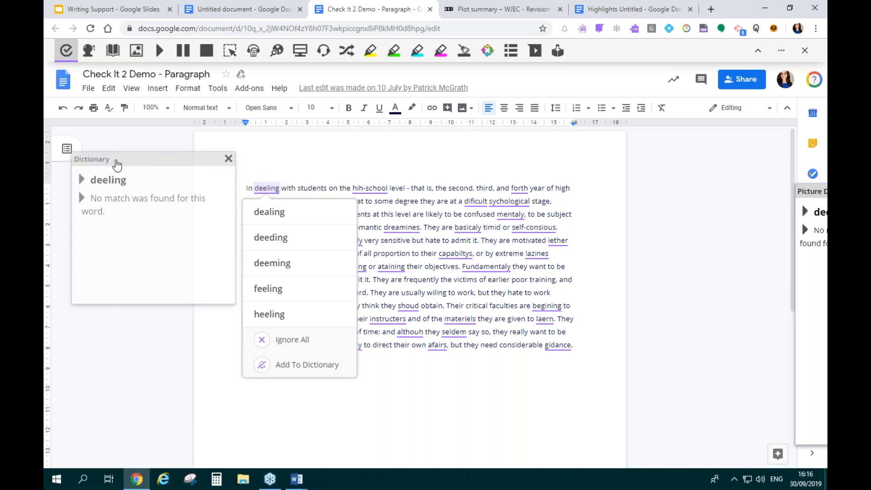
pyautogui.moveTo(813, 191); pyautogui.dragTo(656, 152)
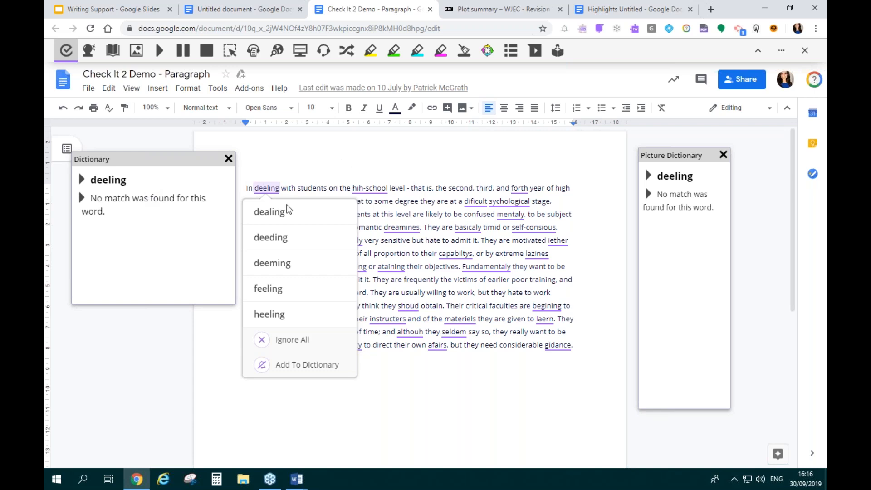
# Step: Preview the suggested words "dealing", "deeding" and "deeming" in the dictionaries, then replace "deeling" with "dealing"
pyautogui.moveTo(270, 213)
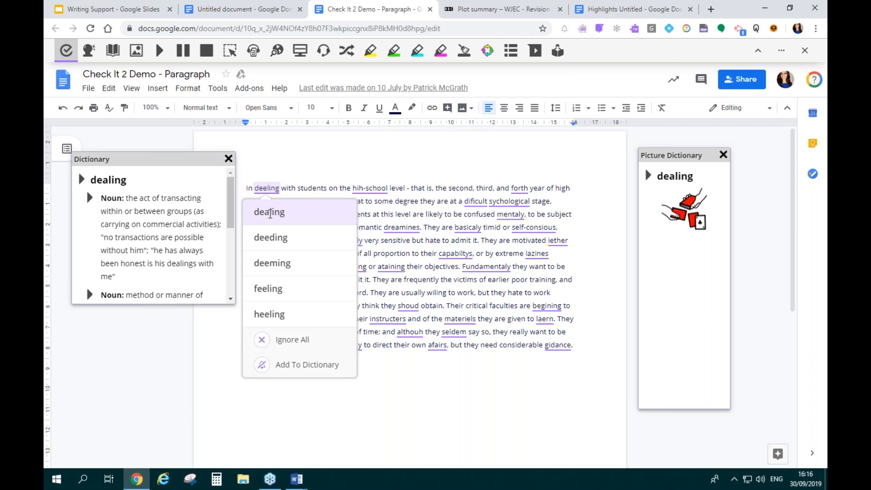
pyautogui.moveTo(267, 239)
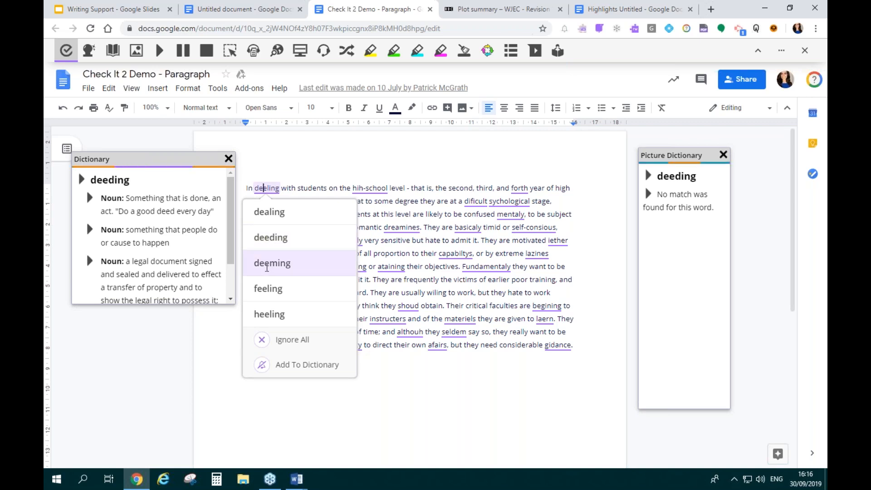
pyautogui.moveTo(267, 268)
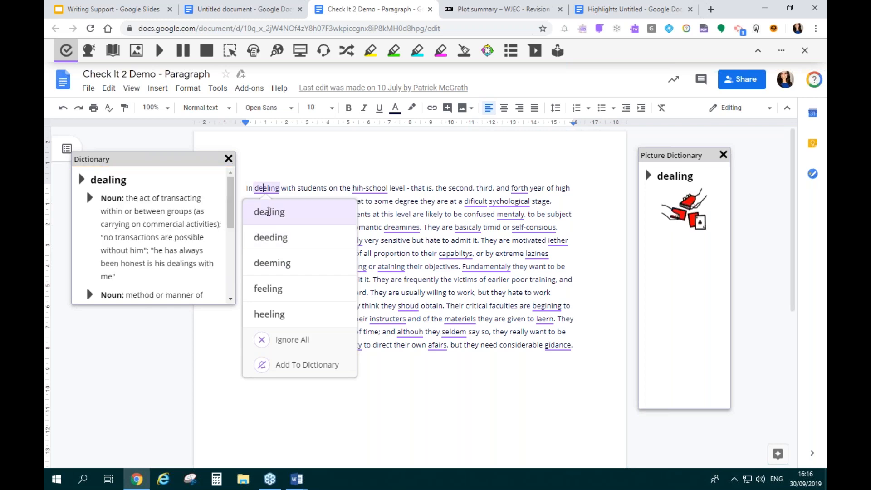
pyautogui.click(269, 212)
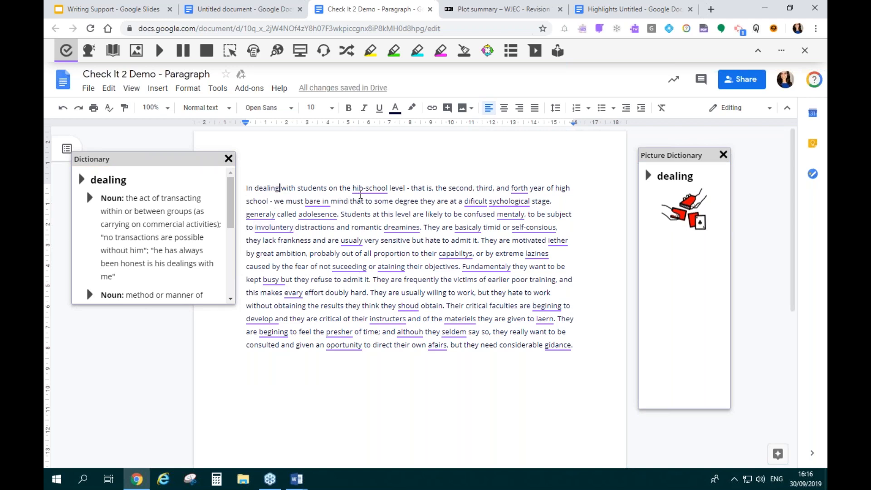
# Step: View the Check It suggestions for "hih-school", "forth", "bare in" and "dificult"
pyautogui.click(373, 188)
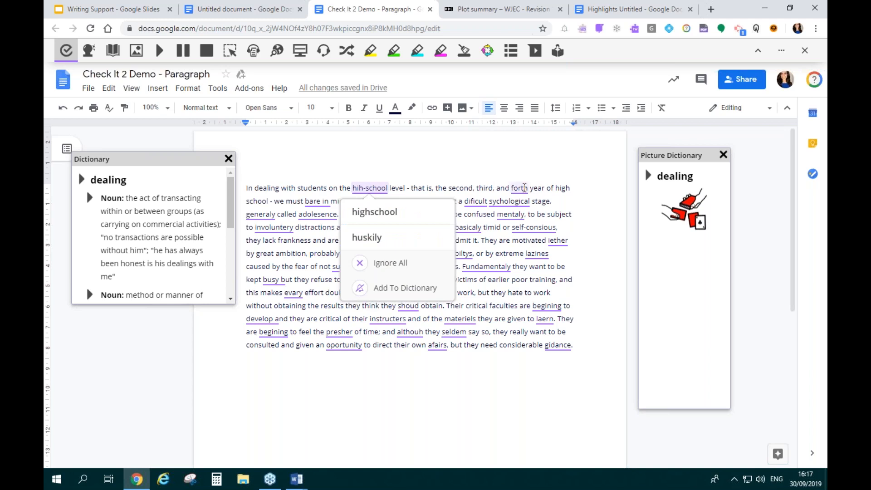
pyautogui.click(524, 188)
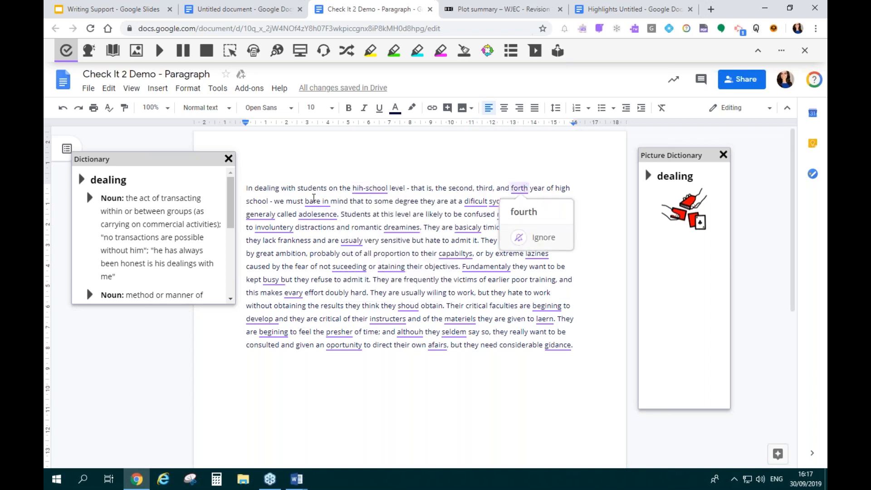
pyautogui.click(314, 202)
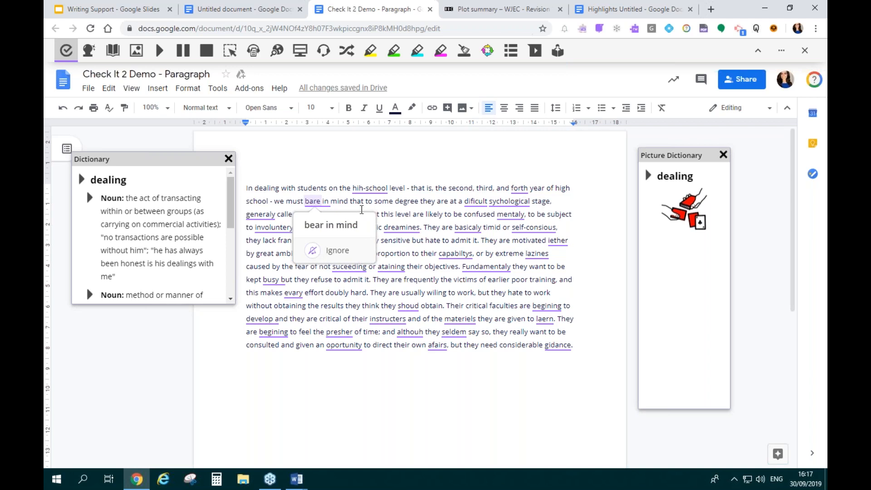
pyautogui.click(476, 201)
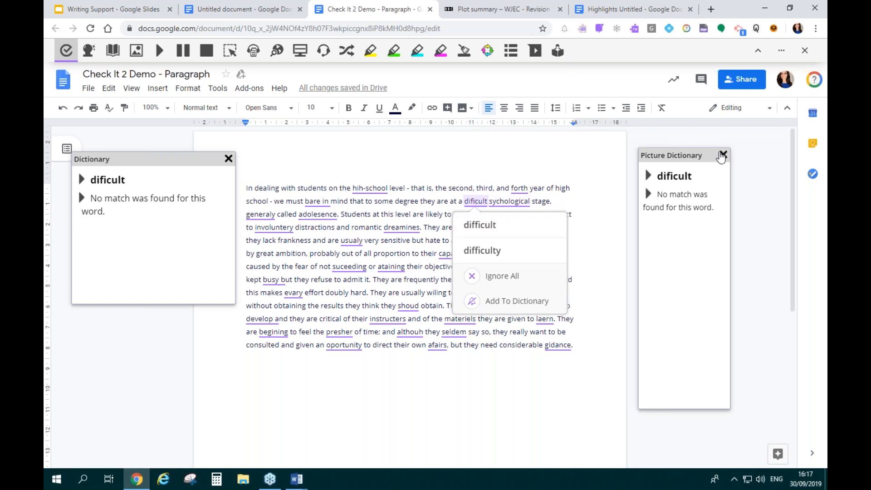
# Step: Close the Picture Dictionary and Dictionary windows, and replace "dificult" with the suggestion "difficult"
pyautogui.click(721, 156)
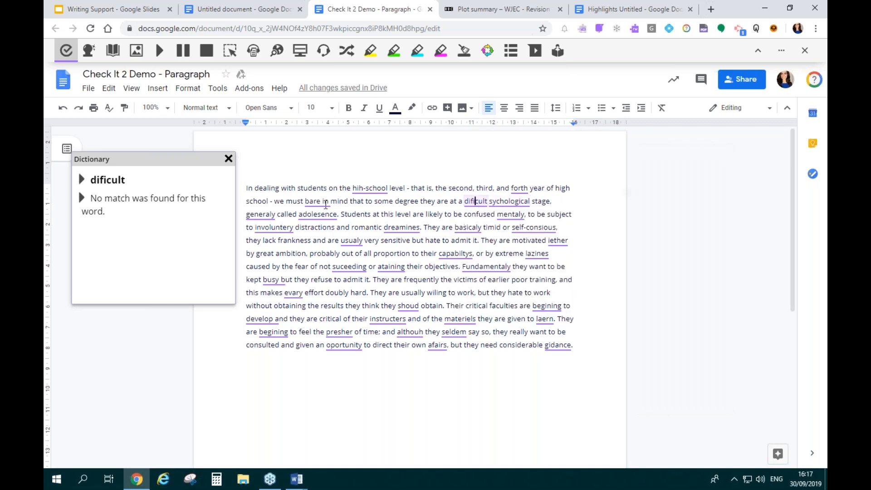
pyautogui.click(228, 159)
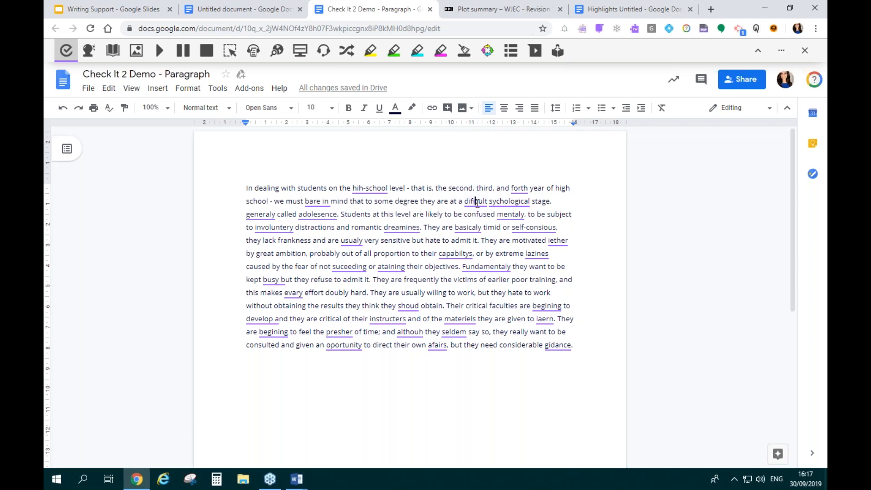
pyautogui.click(476, 202)
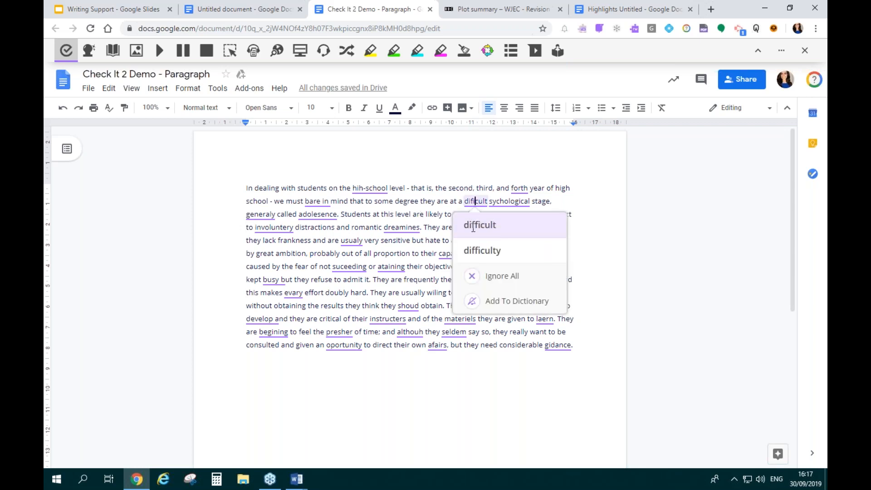
pyautogui.click(508, 217)
# Step: Try to replace "sychological" with the suggestion "psychological", and turn off Check It
pyautogui.click(512, 202)
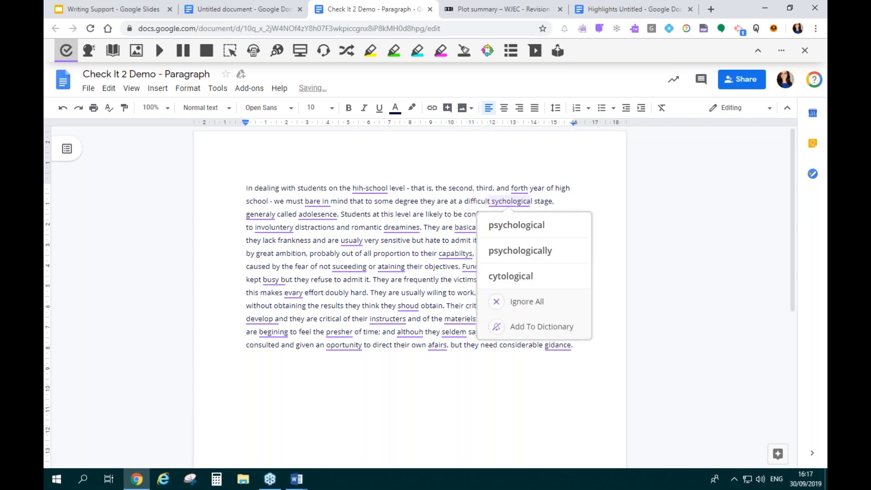
pyautogui.click(529, 226)
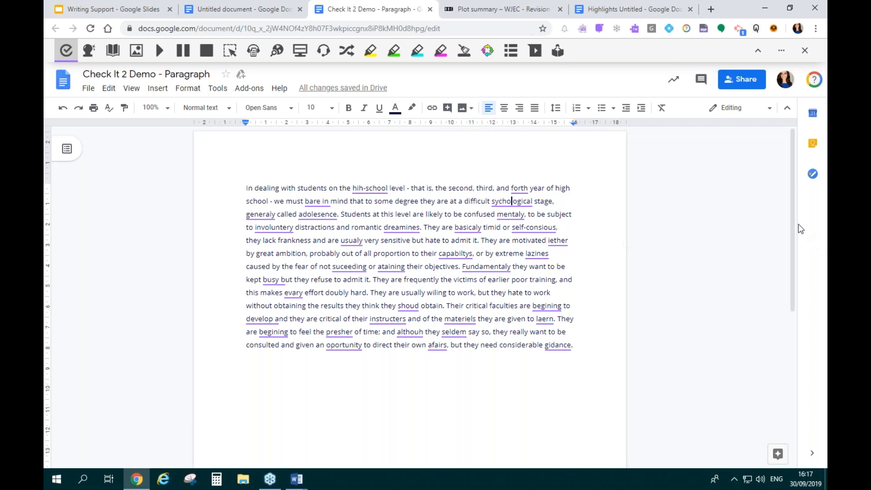
pyautogui.click(776, 198)
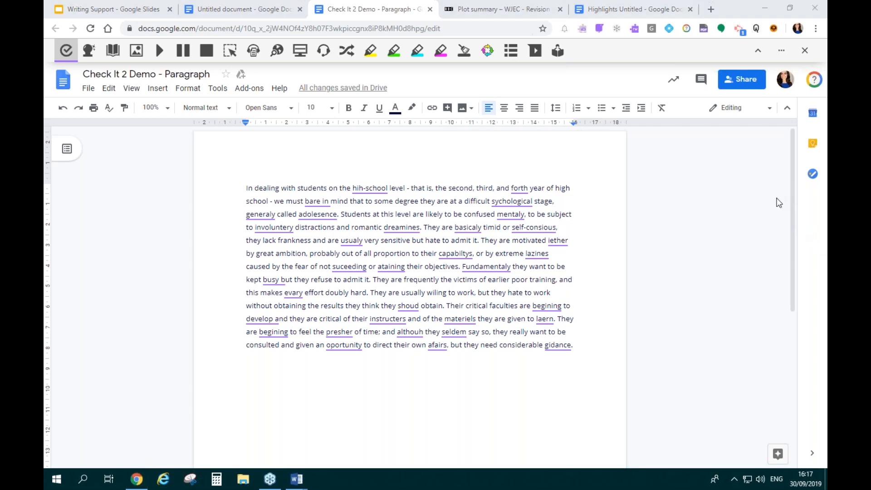
pyautogui.click(65, 53)
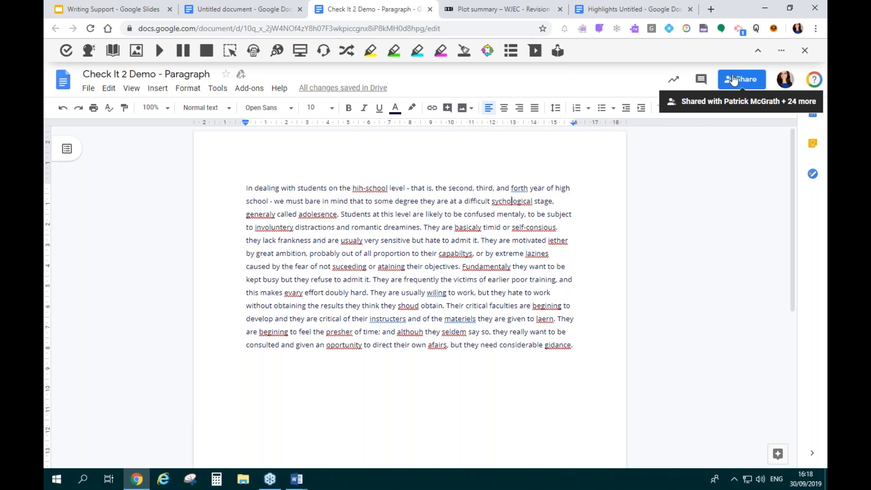
# Step: Switch to the "Writing Support" presentation and start the slideshow from the "Supporting staff. Always" slide
pyautogui.click(113, 9)
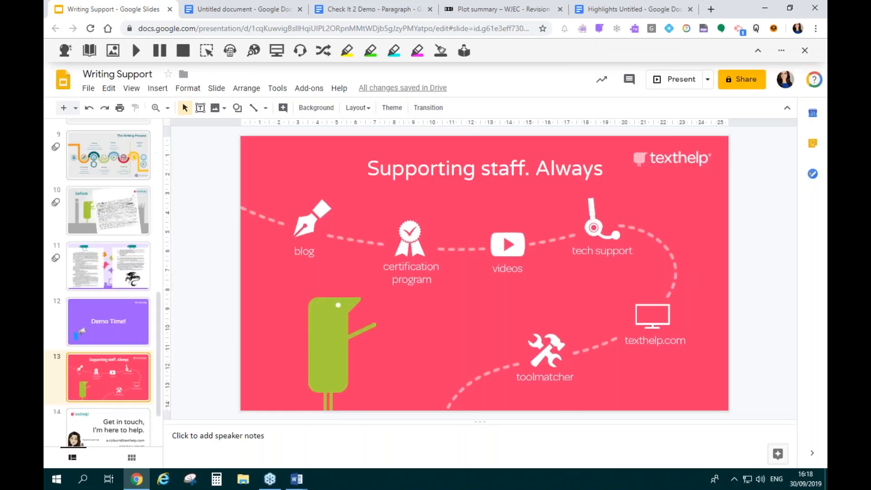
pyautogui.click(683, 80)
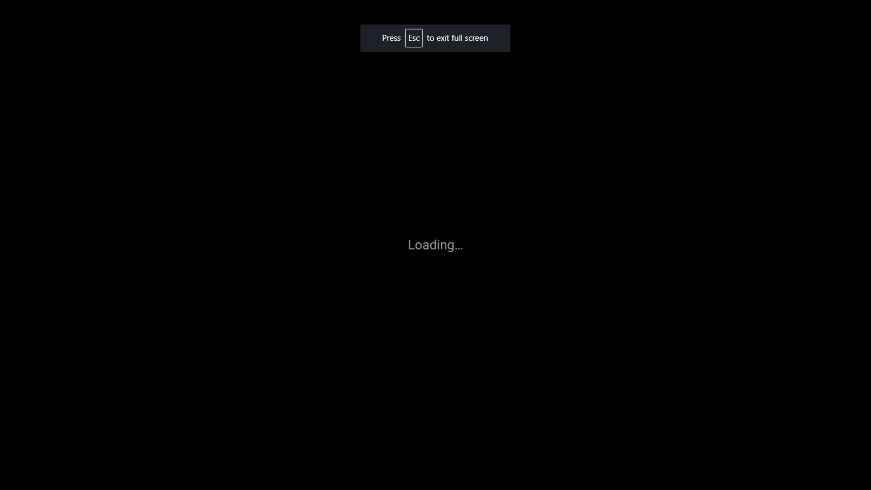